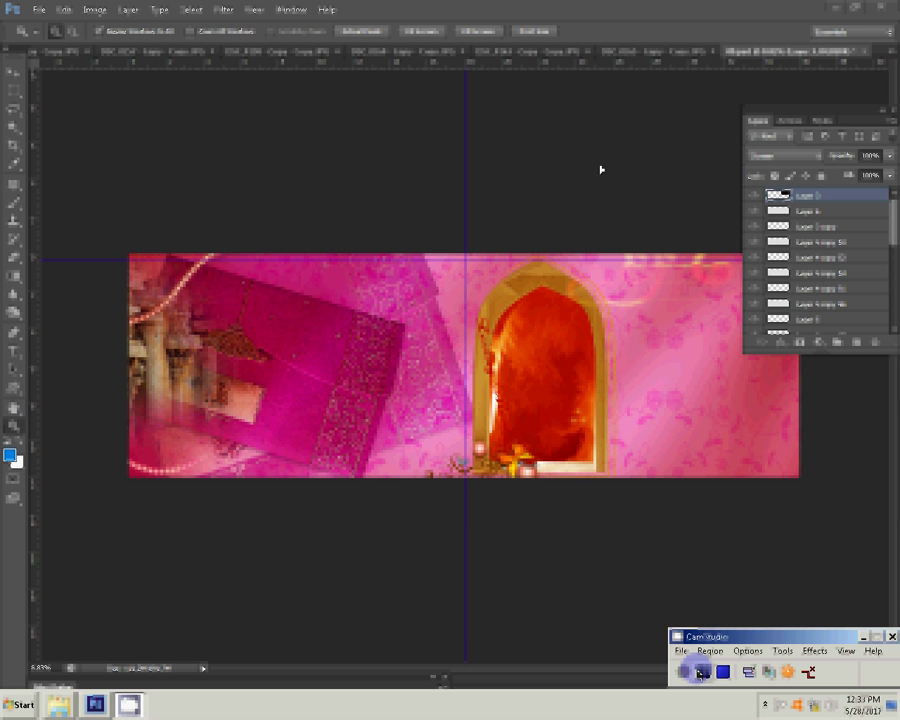
Step: Switch to the garland-exchange photo and set its Image Size document width to 8 inches
{"action": "key", "text": "ctrl+v"}
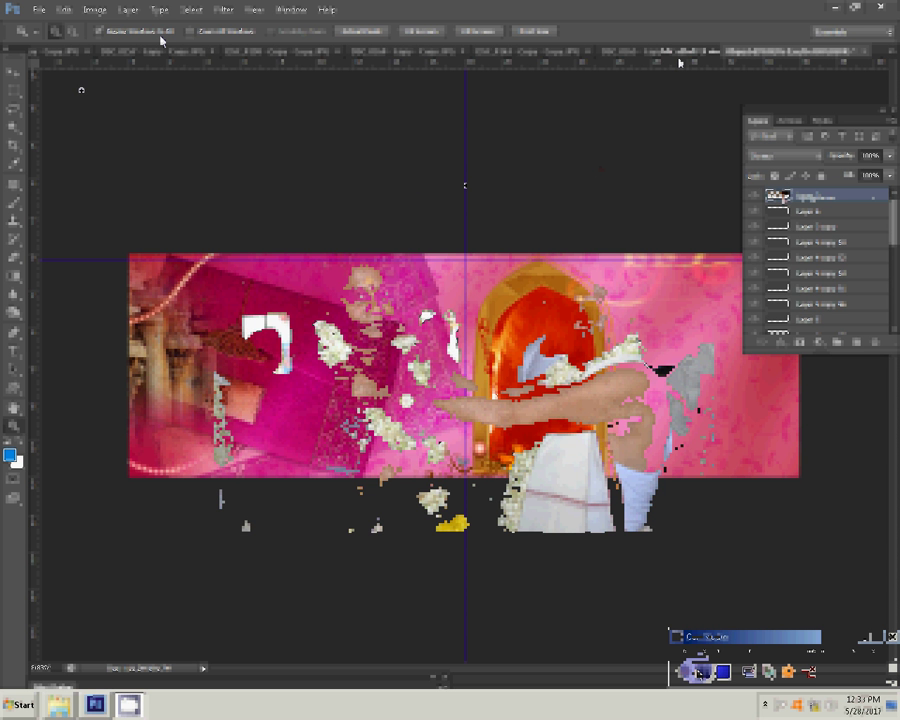
{"action": "left_click", "coordinate": [95, 10]}
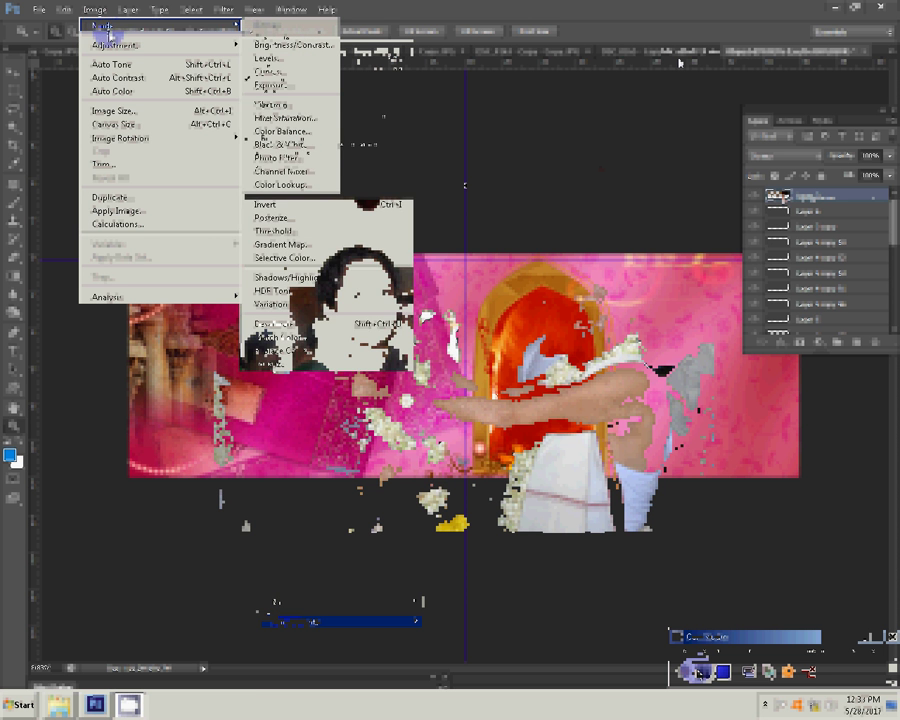
{"action": "left_click", "coordinate": [113, 113]}
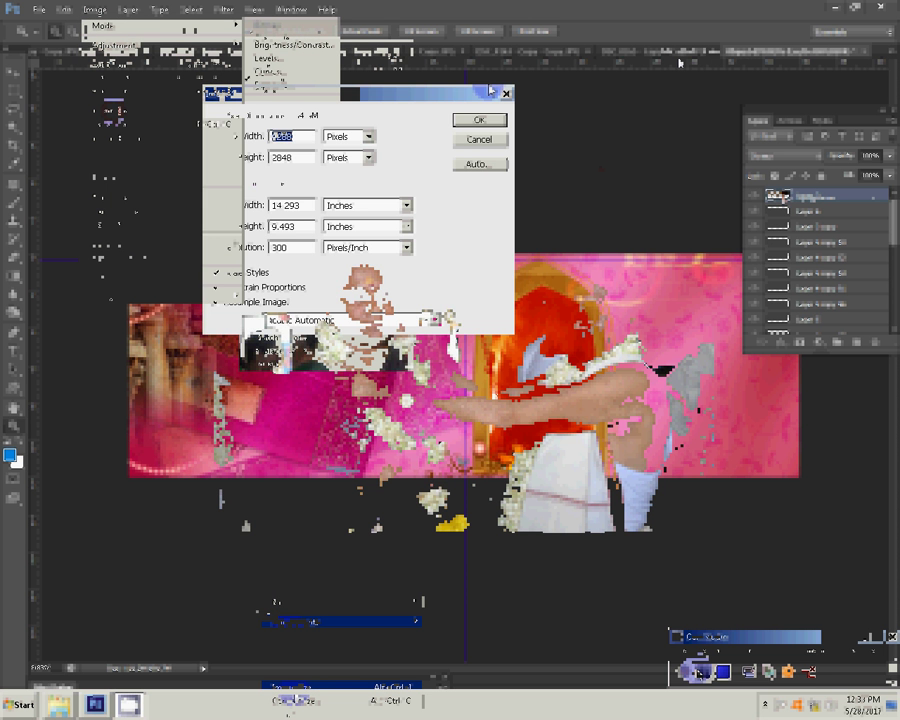
{"action": "double_click", "coordinate": [268, 206]}
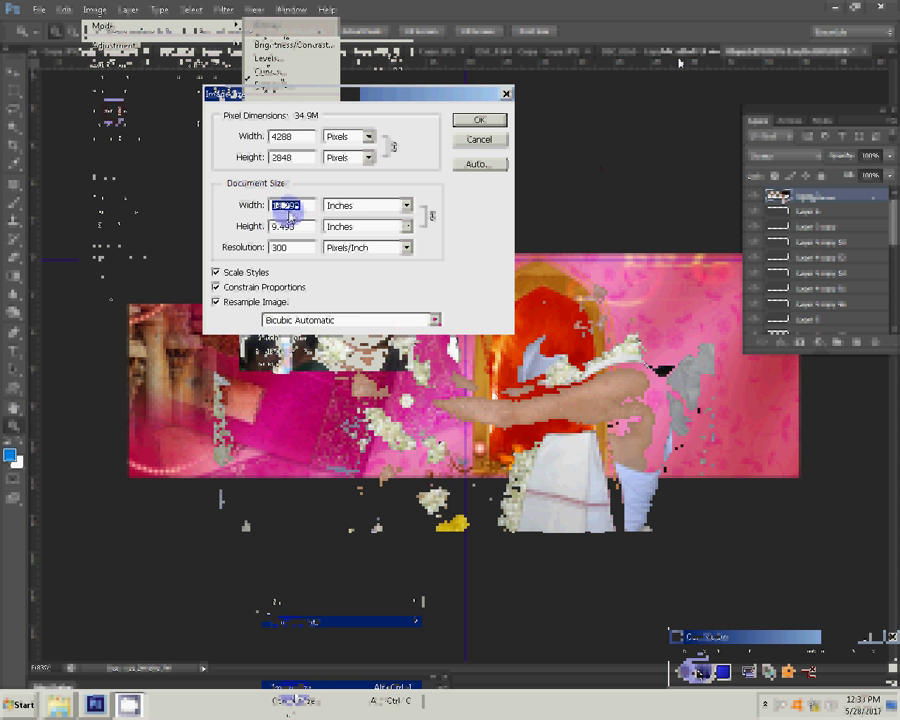
{"action": "type", "text": "8"}
{"action": "left_click", "coordinate": [481, 121]}
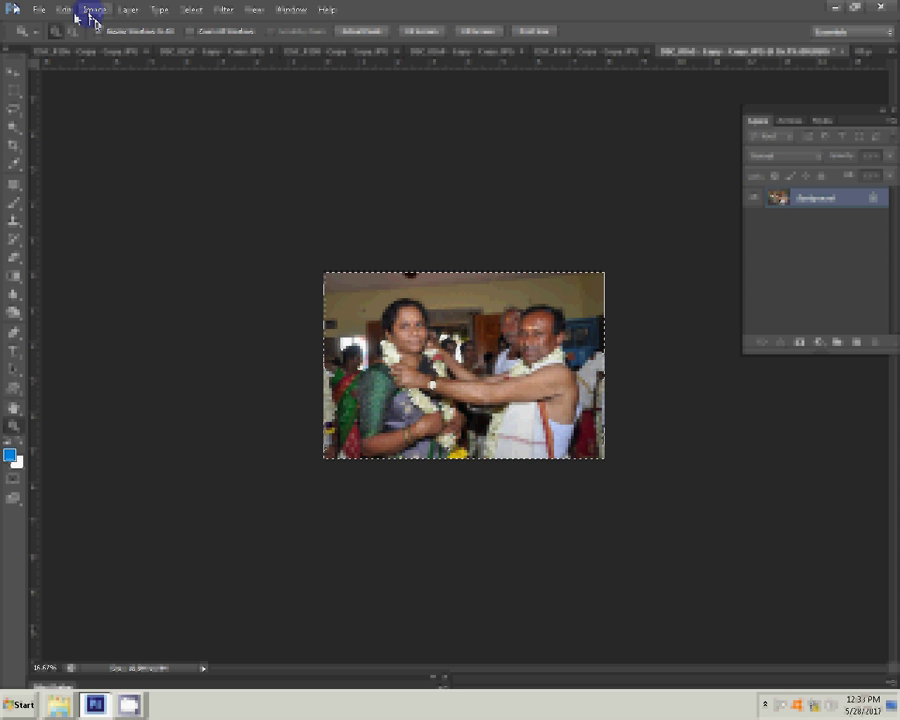
Step: Cut the resized photo out and close its document without saving
{"action": "left_click", "coordinate": [66, 10]}
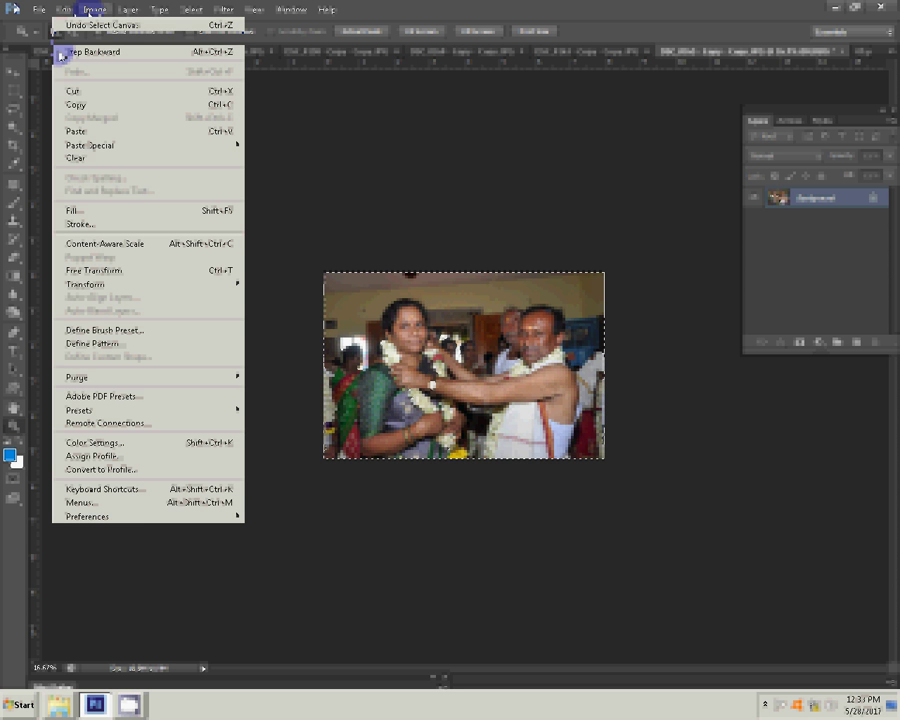
{"action": "left_click", "coordinate": [227, 93]}
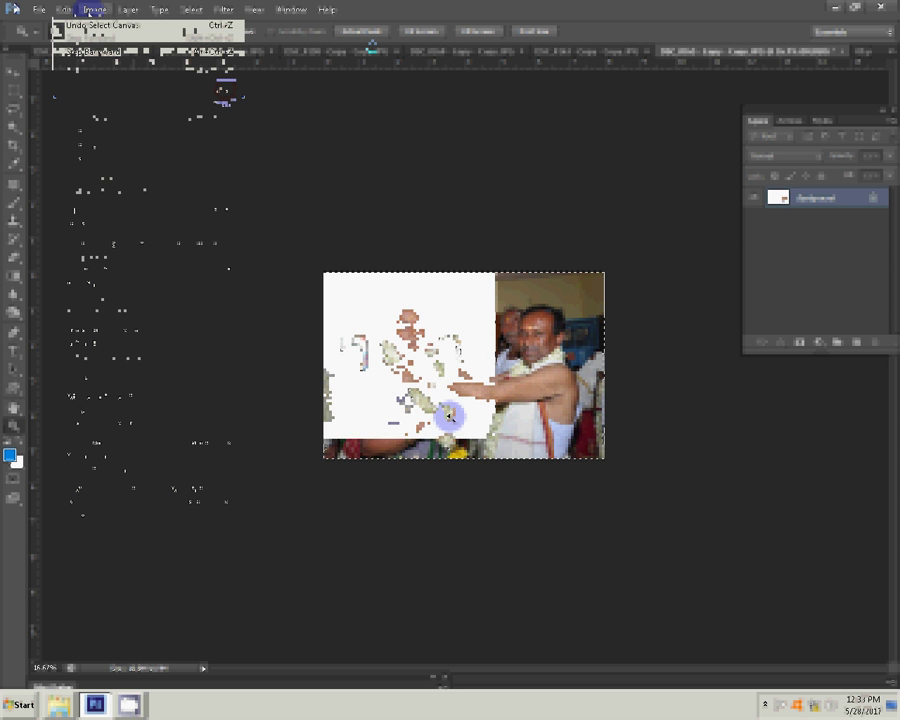
{"action": "left_click", "coordinate": [842, 51]}
{"action": "left_click", "coordinate": [447, 266]}
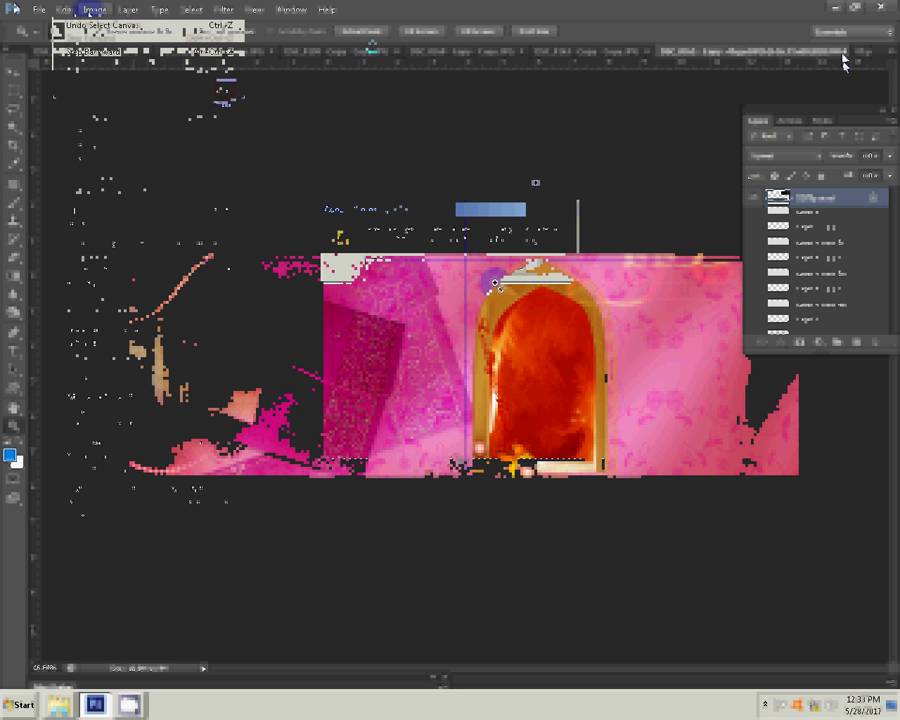
Step: Paste the photo into the pink album spread and bring up the next photo's Image Size
{"action": "left_click", "coordinate": [63, 9]}
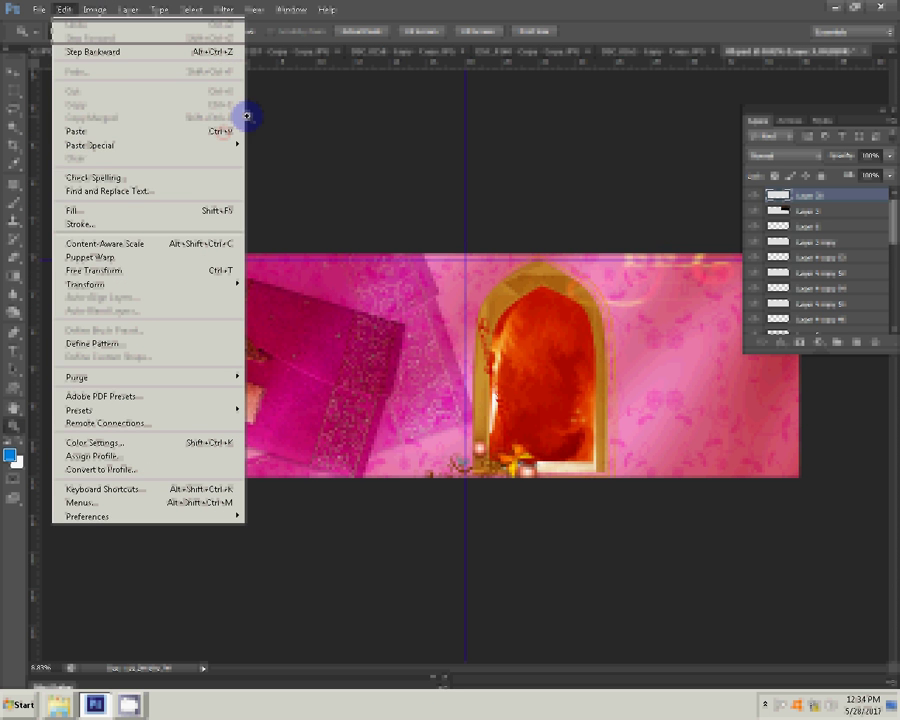
{"action": "left_click", "coordinate": [85, 262]}
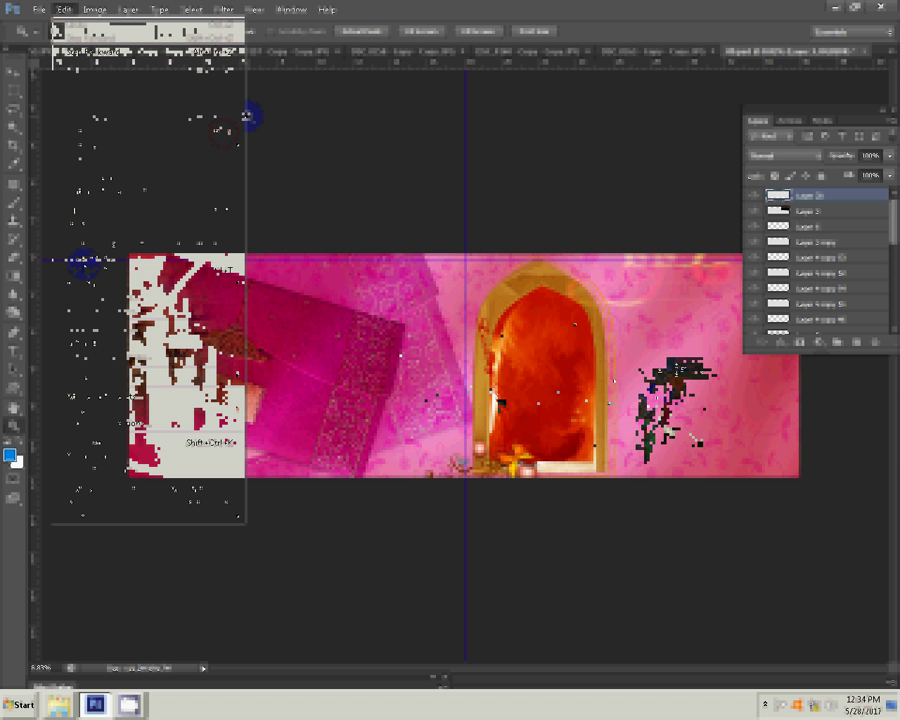
{"action": "left_click", "coordinate": [457, 382]}
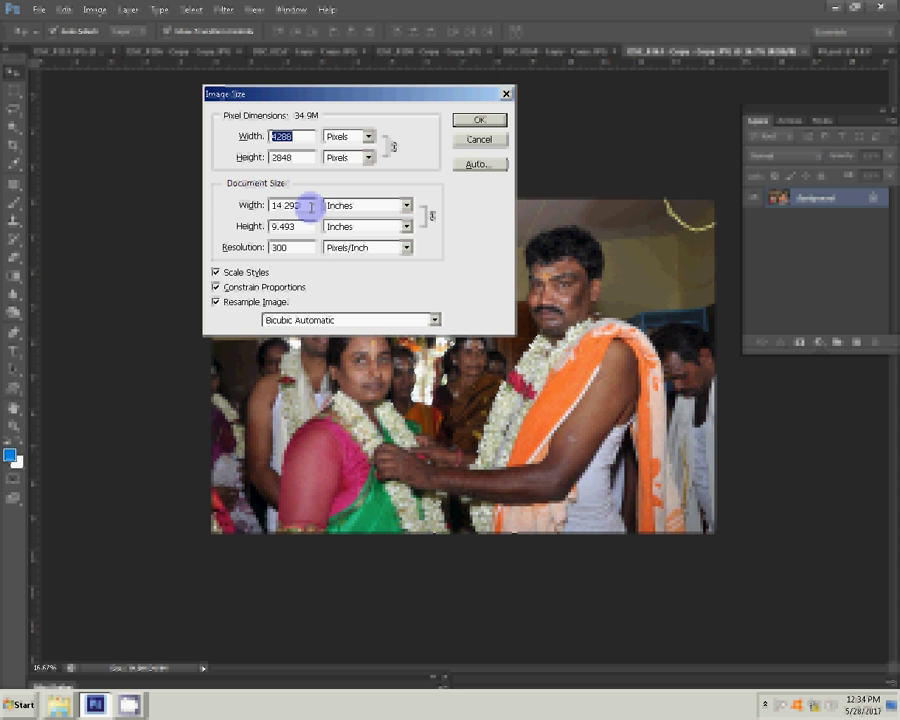
Step: Resize the second photo to 8 inches wide and close its document without saving
{"action": "double_click", "coordinate": [300, 204]}
{"action": "type", "text": "8"}
{"action": "key", "text": "Return"}
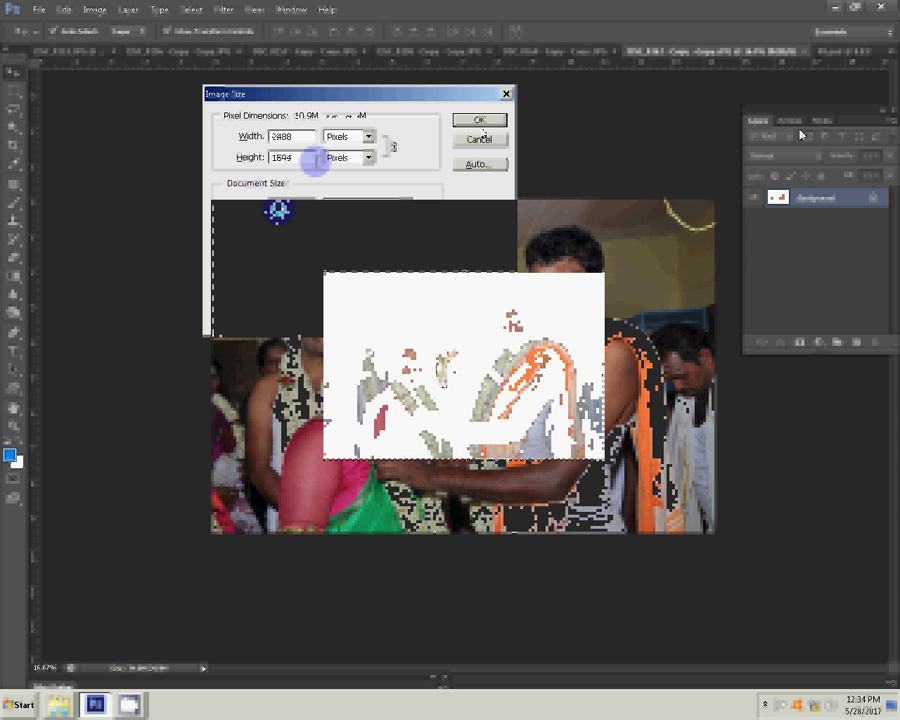
{"action": "left_click", "coordinate": [808, 52]}
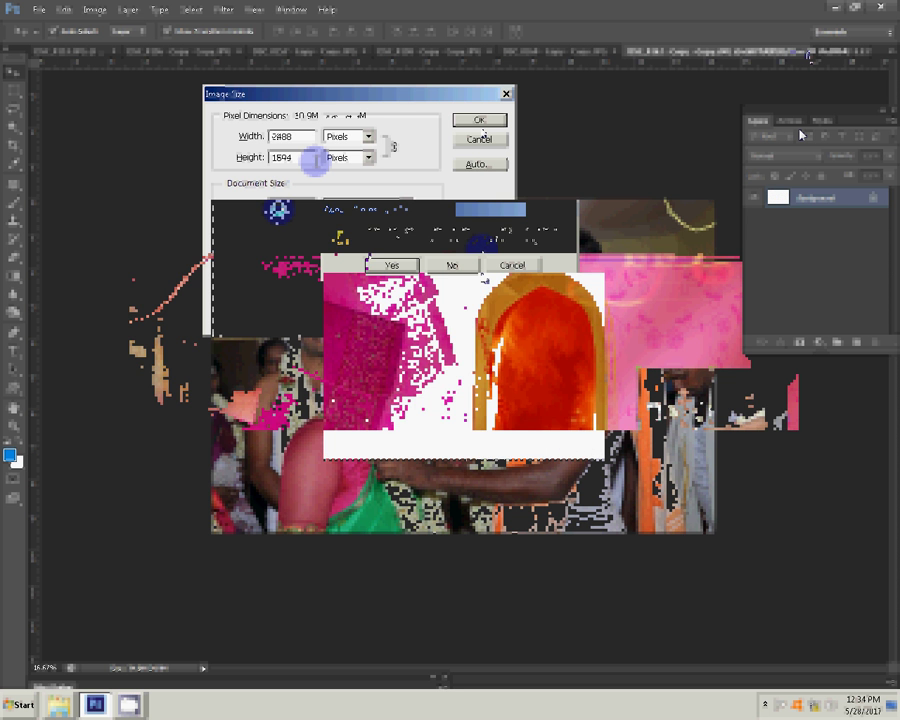
{"action": "key", "text": "n"}
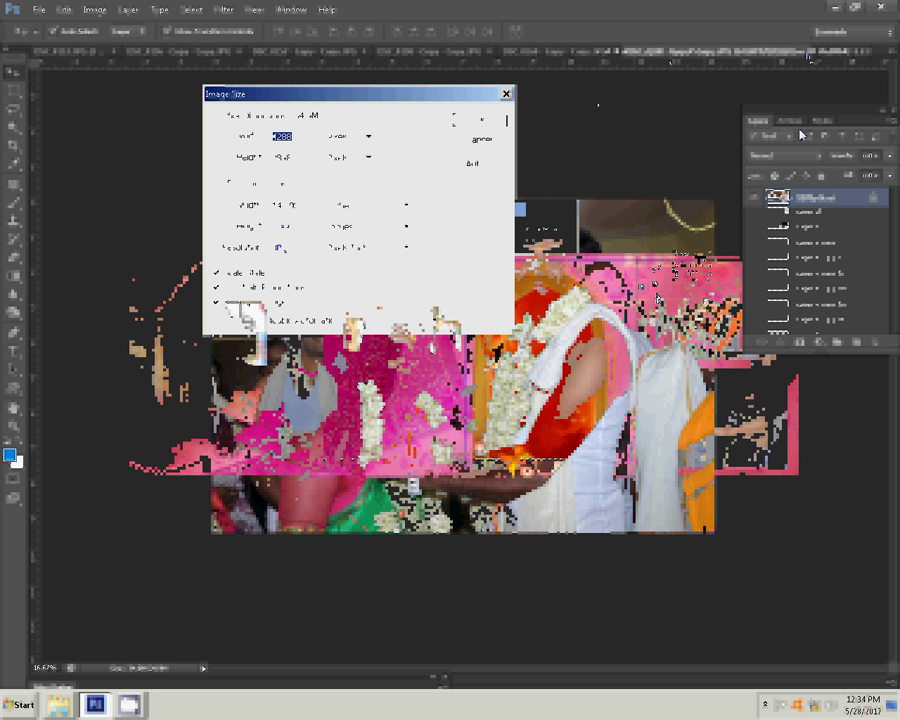
Step: Resize the third photo to 8 inches wide, close it unsaved, and free-transform it in the album
{"action": "left_click", "coordinate": [227, 215]}
{"action": "type", "text": "8"}
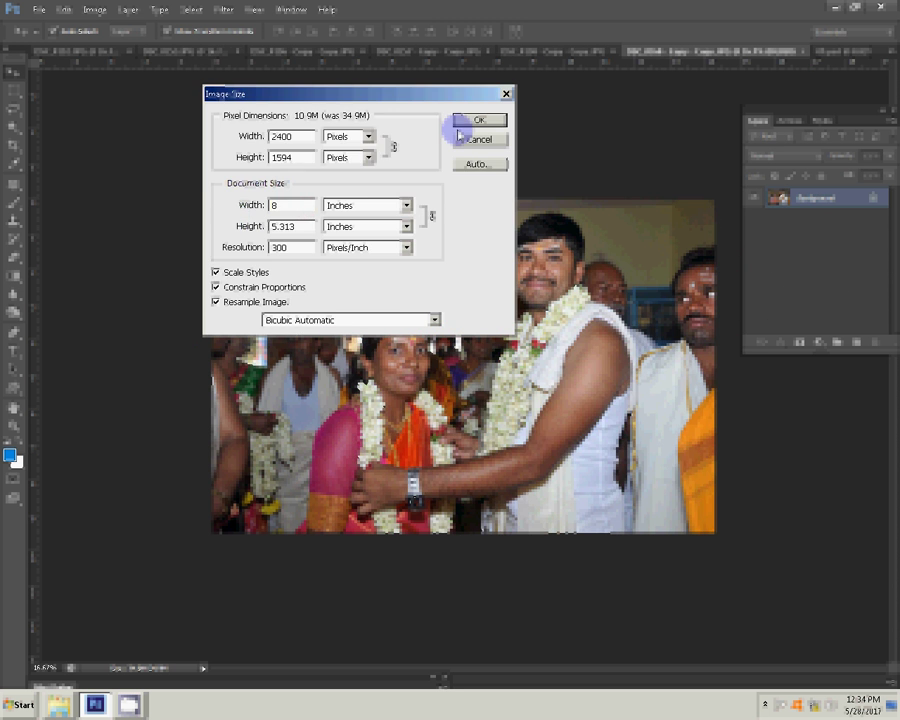
{"action": "left_click", "coordinate": [460, 124]}
{"action": "left_click", "coordinate": [333, 246]}
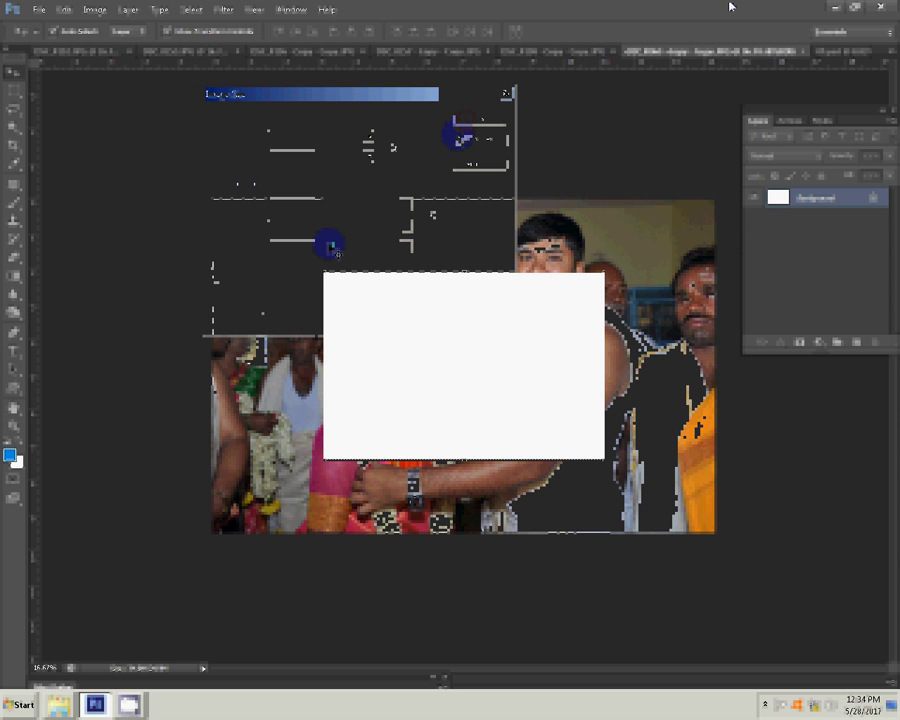
{"action": "left_click", "coordinate": [804, 51]}
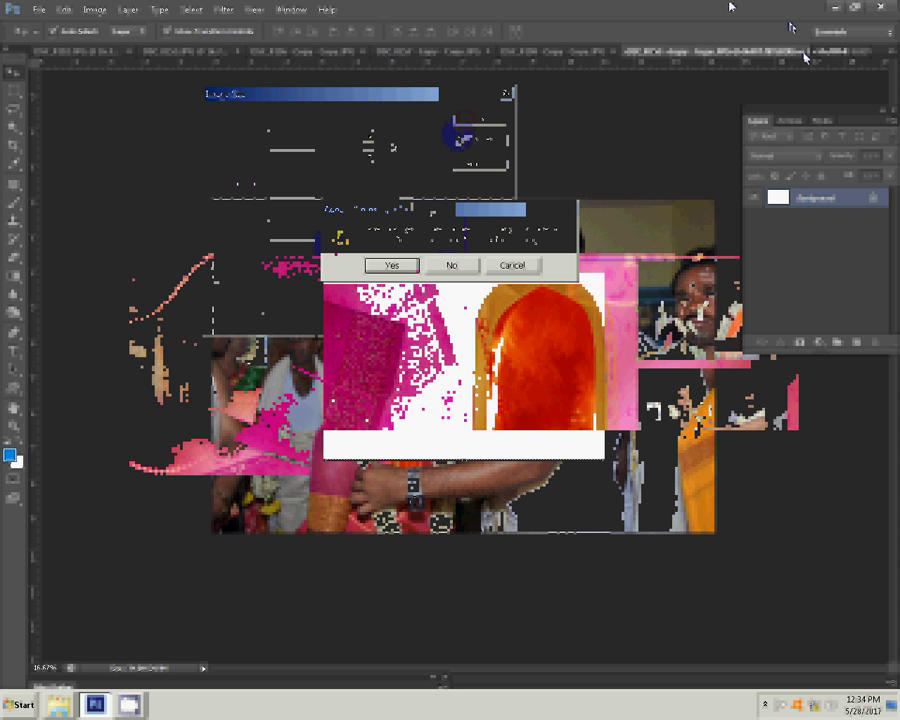
{"action": "left_click", "coordinate": [451, 265]}
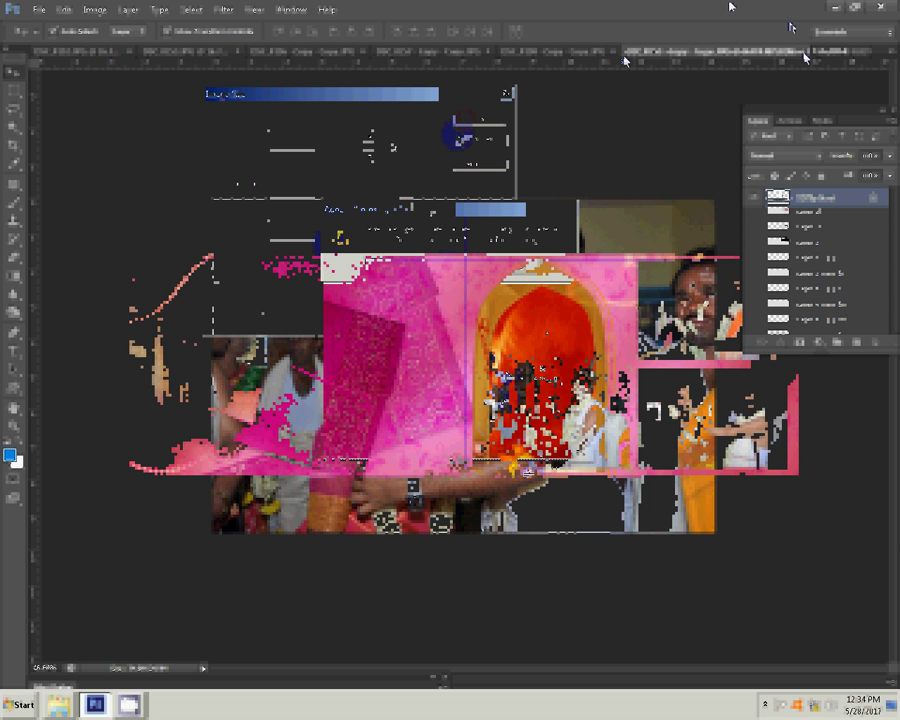
{"action": "key", "text": "ctrl+t"}
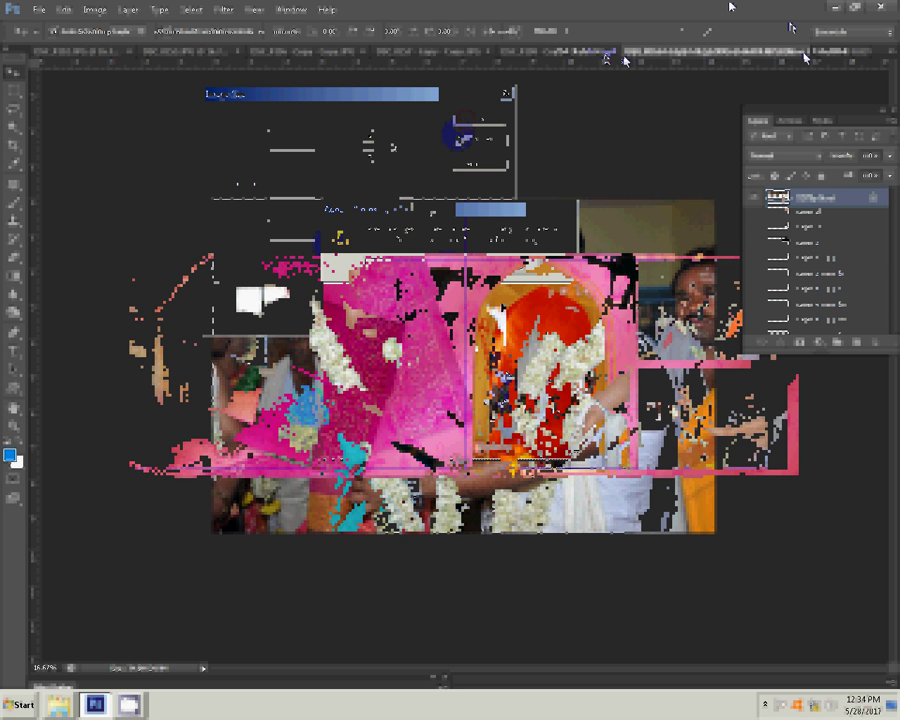
Step: Commit the placed photo's transform and run Imagenomic Portraiture on the teal-saree couple photo
{"action": "double_click", "coordinate": [483, 334]}
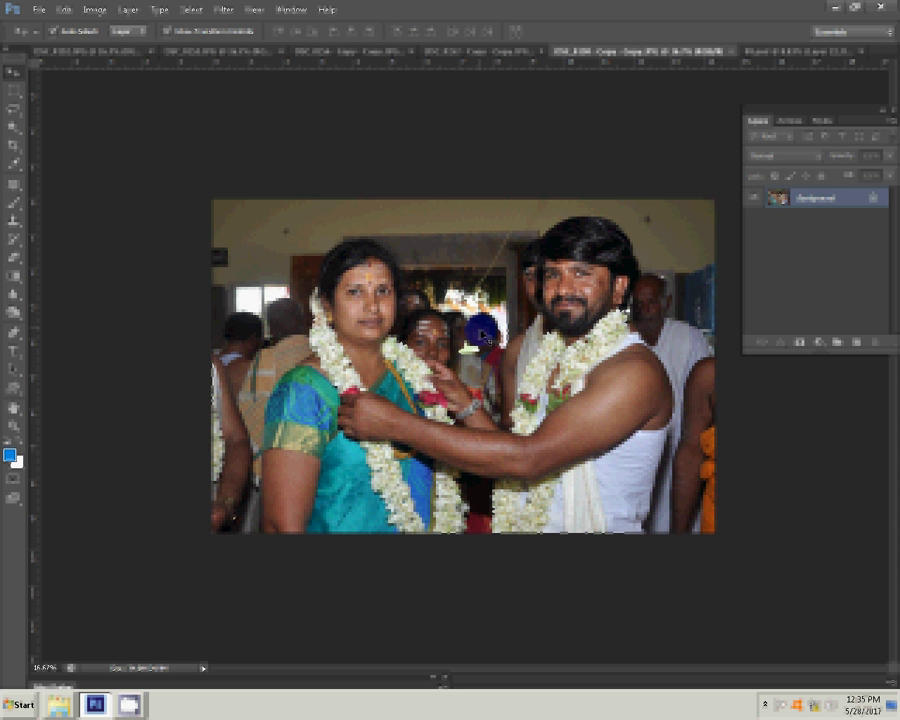
{"action": "left_click", "coordinate": [190, 10]}
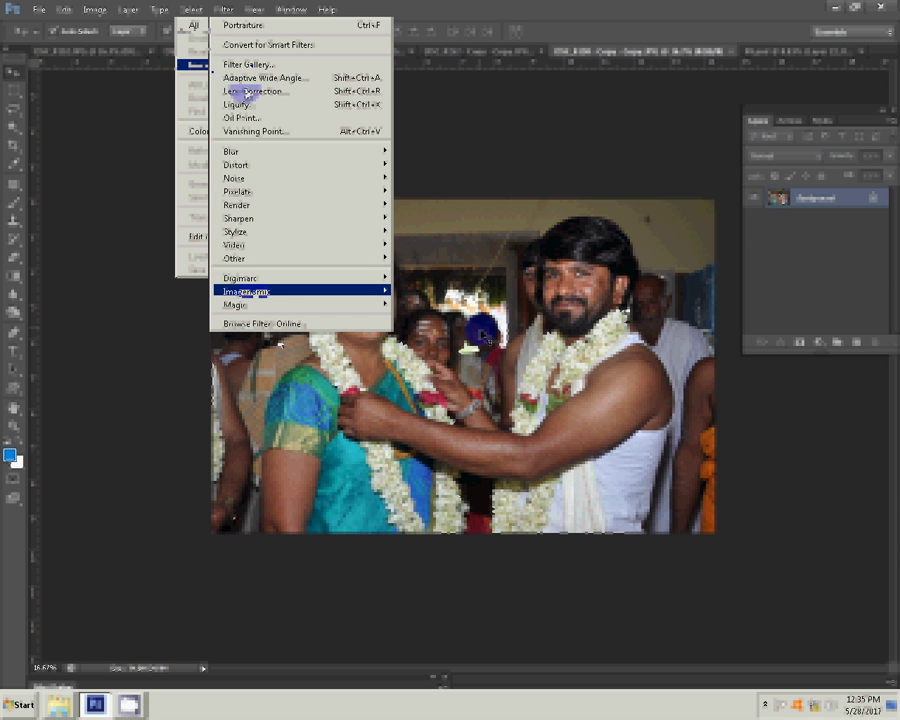
{"action": "mouse_move", "coordinate": [247, 291]}
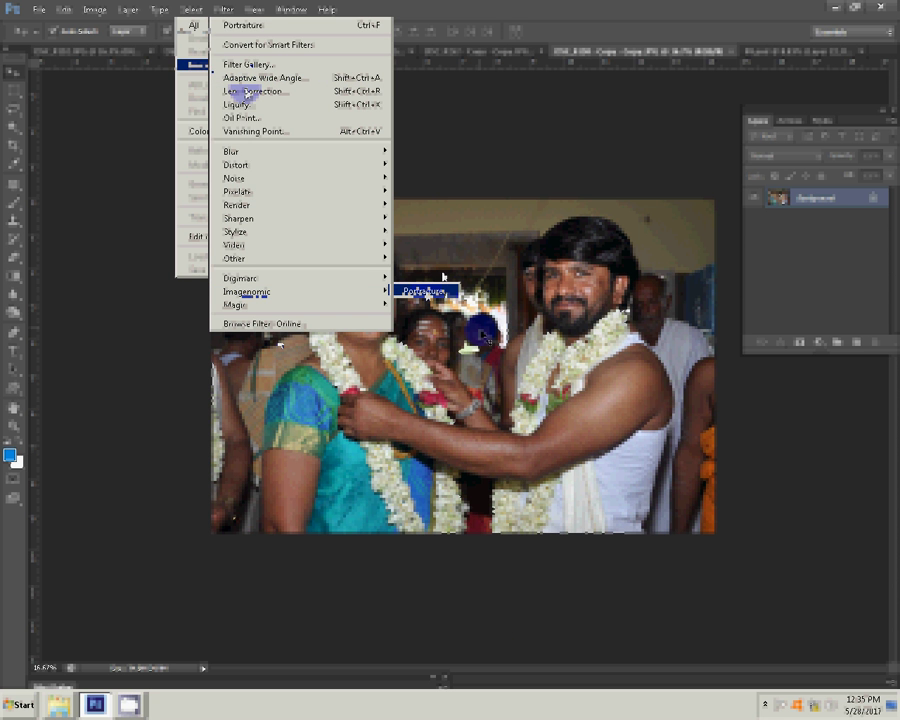
{"action": "left_click", "coordinate": [423, 289]}
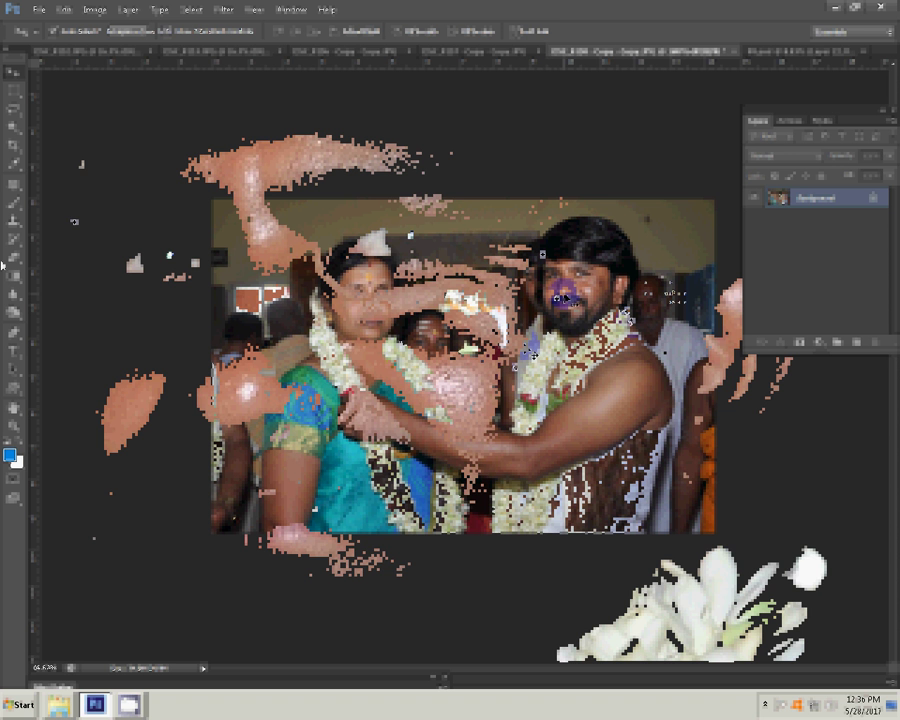
Step: With the freehand patch tool, outline blemish areas on the groom's temple and around his nose
{"action": "left_click", "coordinate": [11, 132]}
{"action": "left_click", "coordinate": [565, 293]}
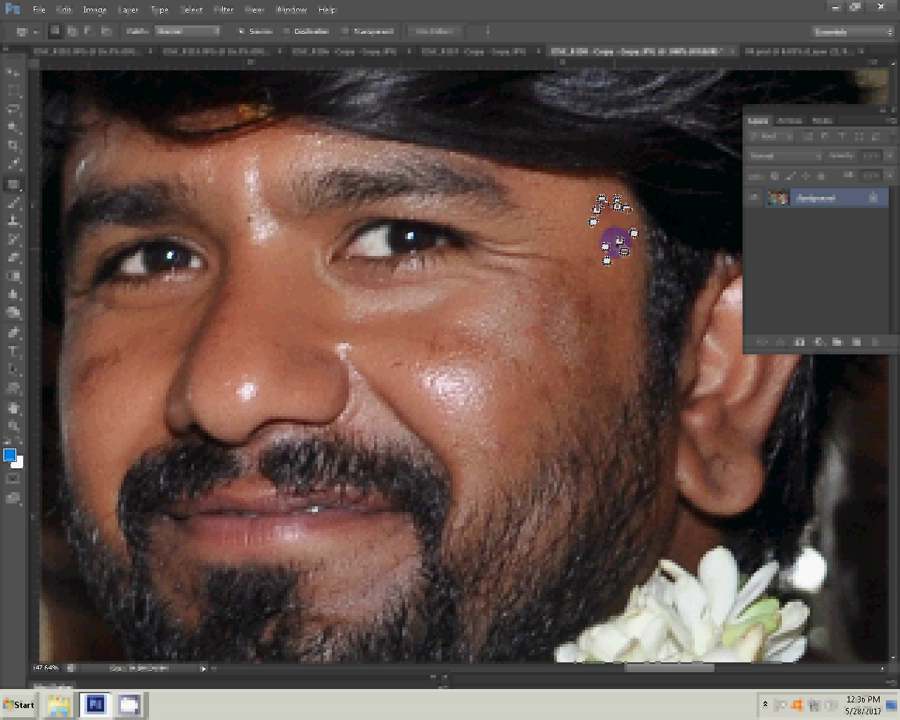
{"action": "left_click_drag", "start_coordinate": [616, 242], "coordinate": [616, 242]}
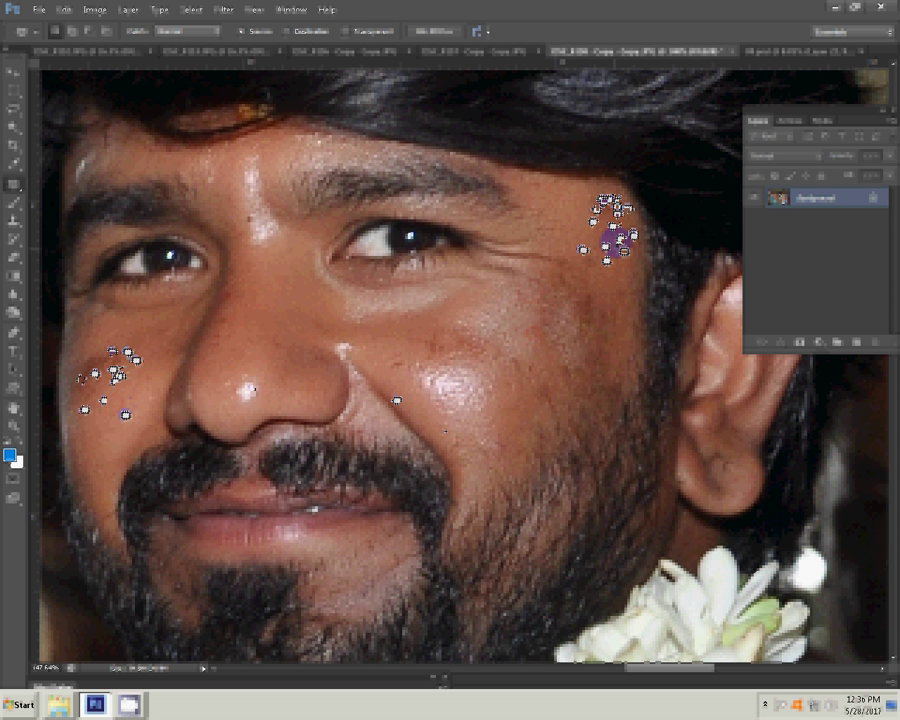
{"action": "left_click", "coordinate": [267, 415]}
{"action": "left_click", "coordinate": [246, 383]}
{"action": "left_click", "coordinate": [272, 351]}
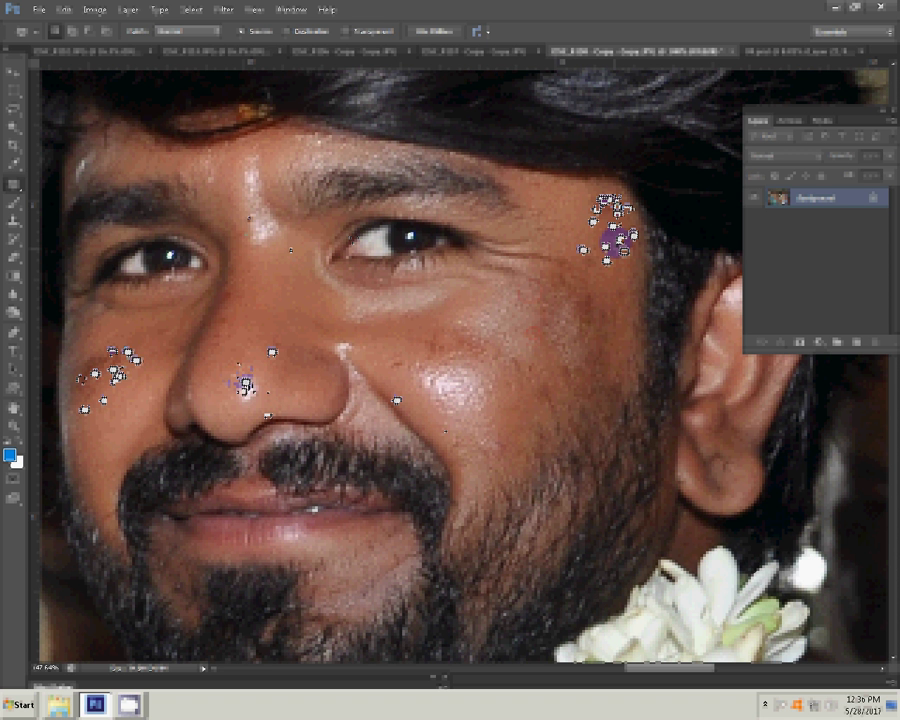
Step: Outline skin on the forehead, under the eyes and across the cheek, then copy it to Layer 1
{"action": "left_click", "coordinate": [248, 220]}
{"action": "left_click", "coordinate": [234, 292]}
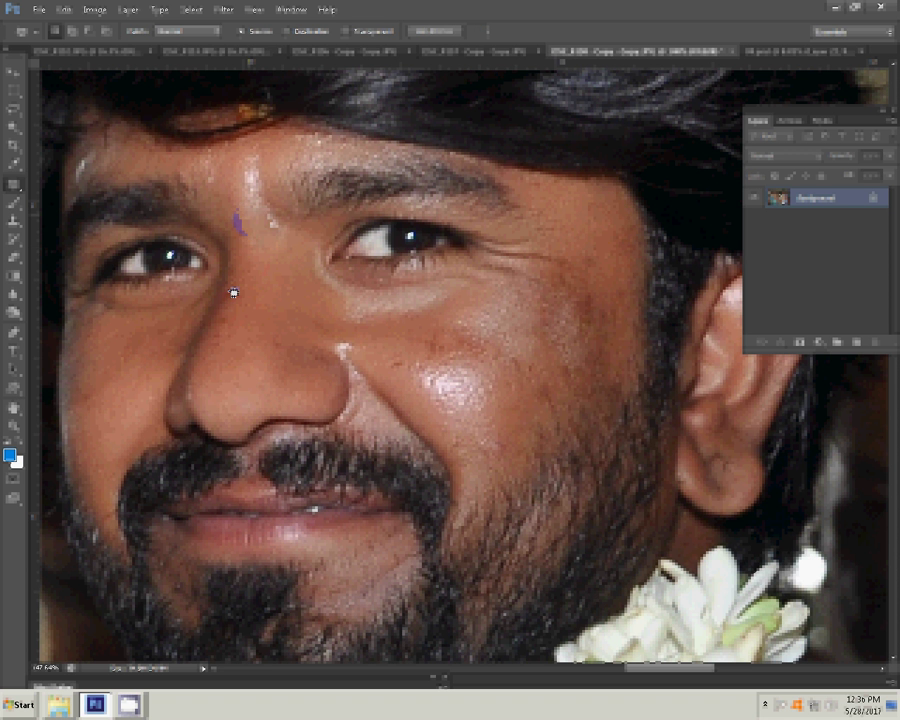
{"action": "left_click", "coordinate": [374, 284]}
{"action": "left_click", "coordinate": [341, 350]}
{"action": "left_click", "coordinate": [424, 345]}
{"action": "left_click", "coordinate": [428, 378]}
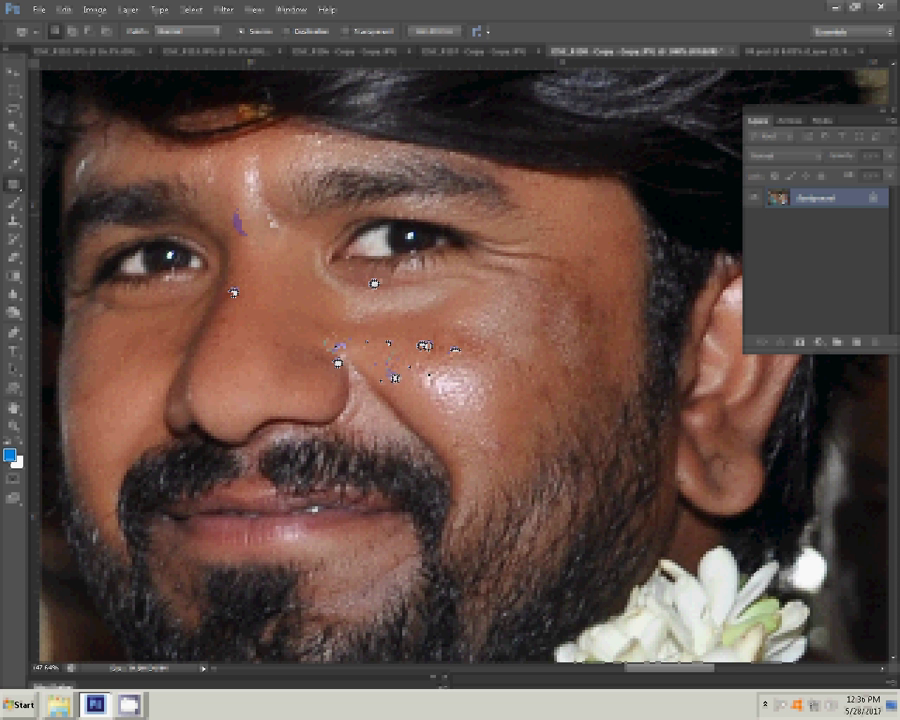
{"action": "left_click", "coordinate": [342, 352]}
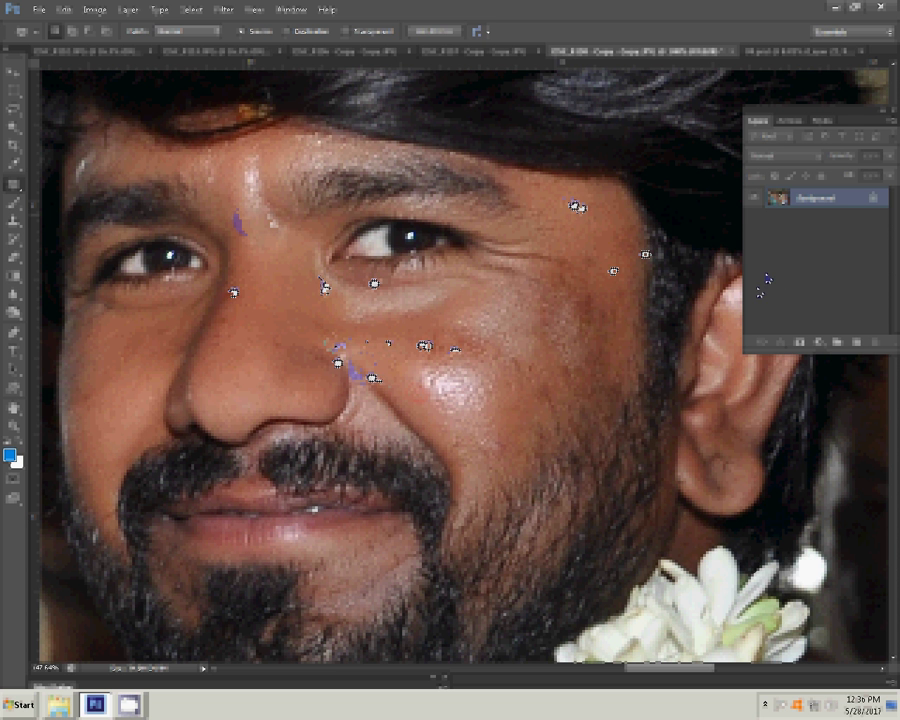
{"action": "key", "text": "ctrl+j"}
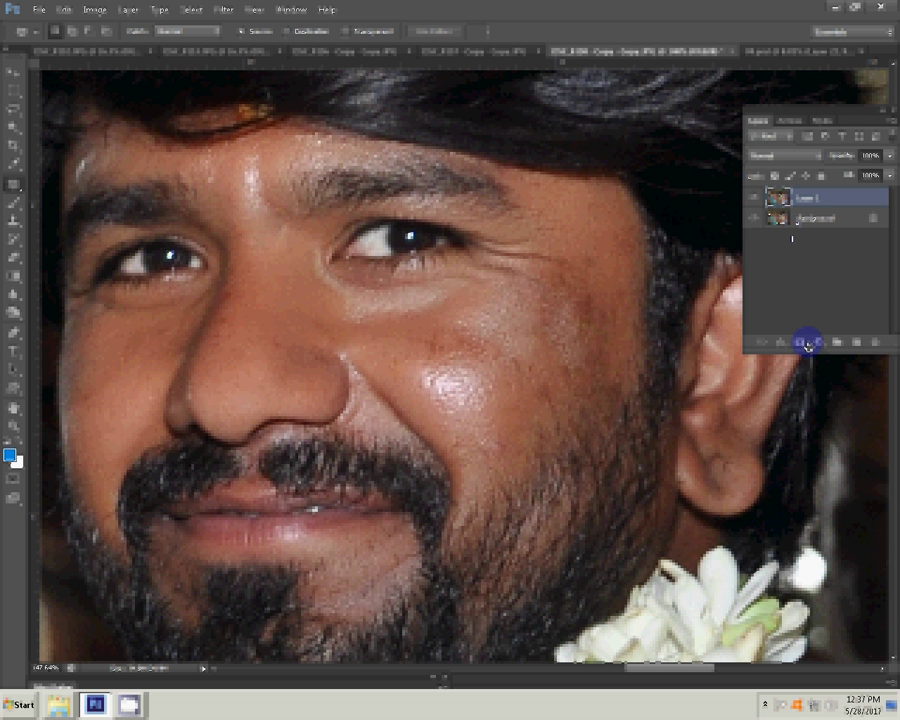
Step: Add 1.5% uniform monochromatic noise to the face layer, then shrink the brush and select Background
{"action": "left_click", "coordinate": [222, 10]}
{"action": "mouse_move", "coordinate": [300, 177]}
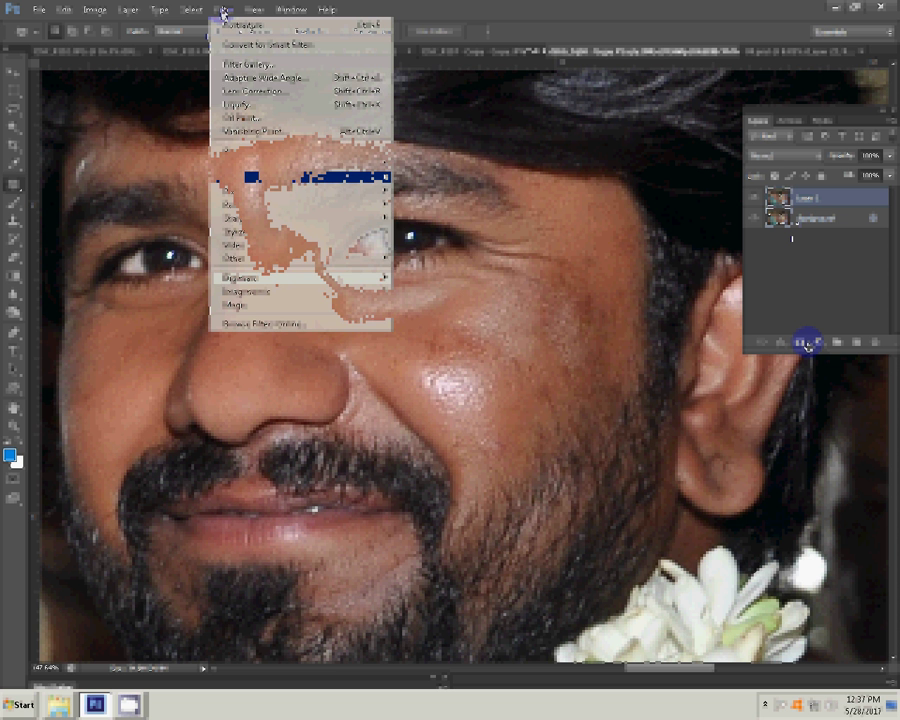
{"action": "left_click", "coordinate": [430, 177]}
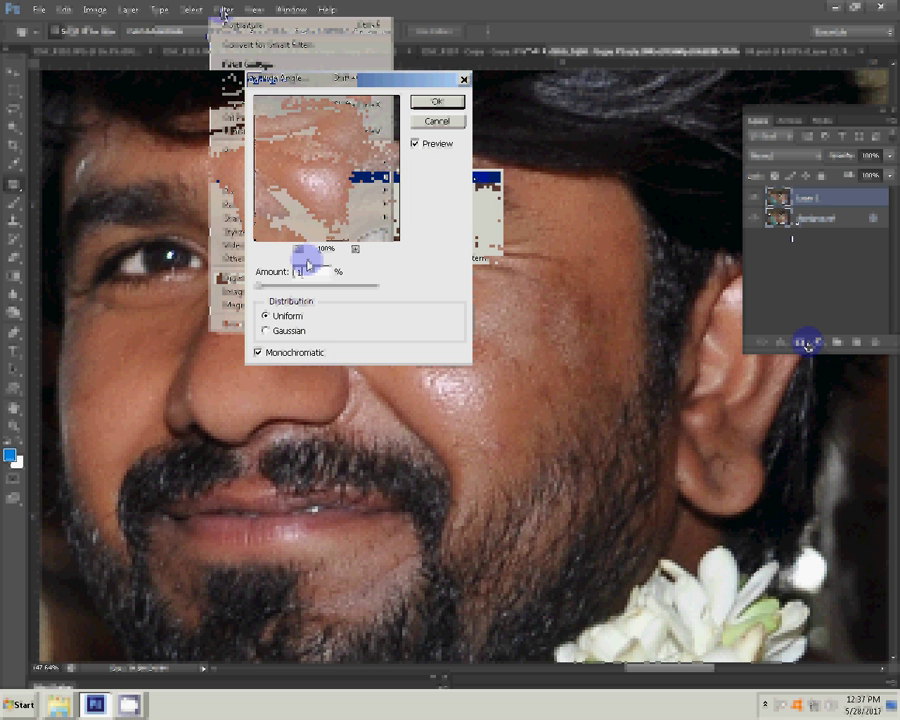
{"action": "type", "text": "1.5"}
{"action": "double_click", "coordinate": [307, 270]}
{"action": "left_click", "coordinate": [436, 102]}
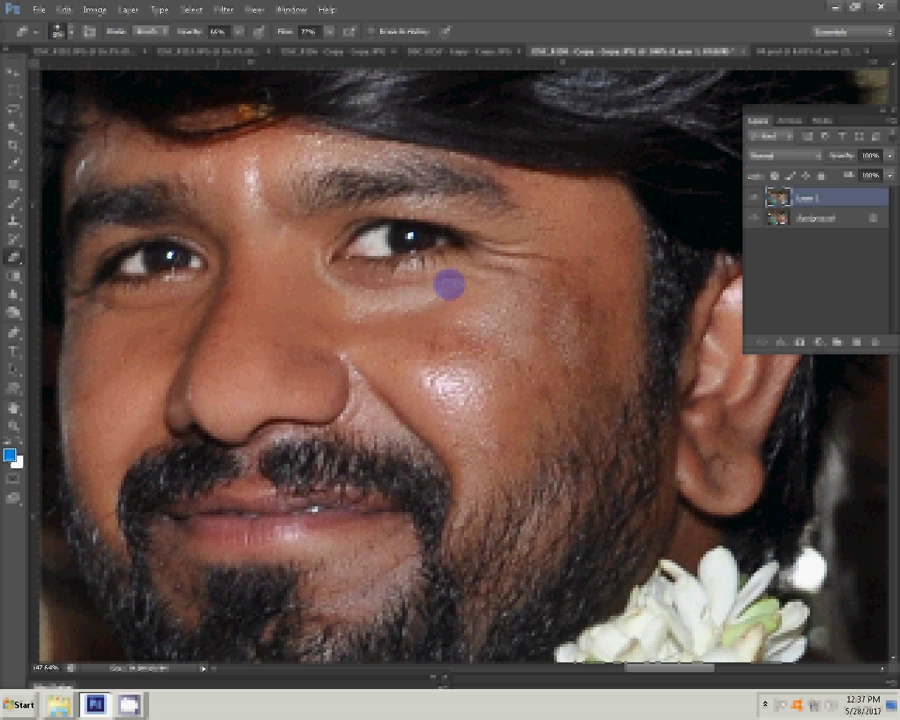
{"action": "key", "text": "bracketleft"}
{"action": "key", "text": "bracketleft"}
{"action": "key", "text": "bracketleft"}
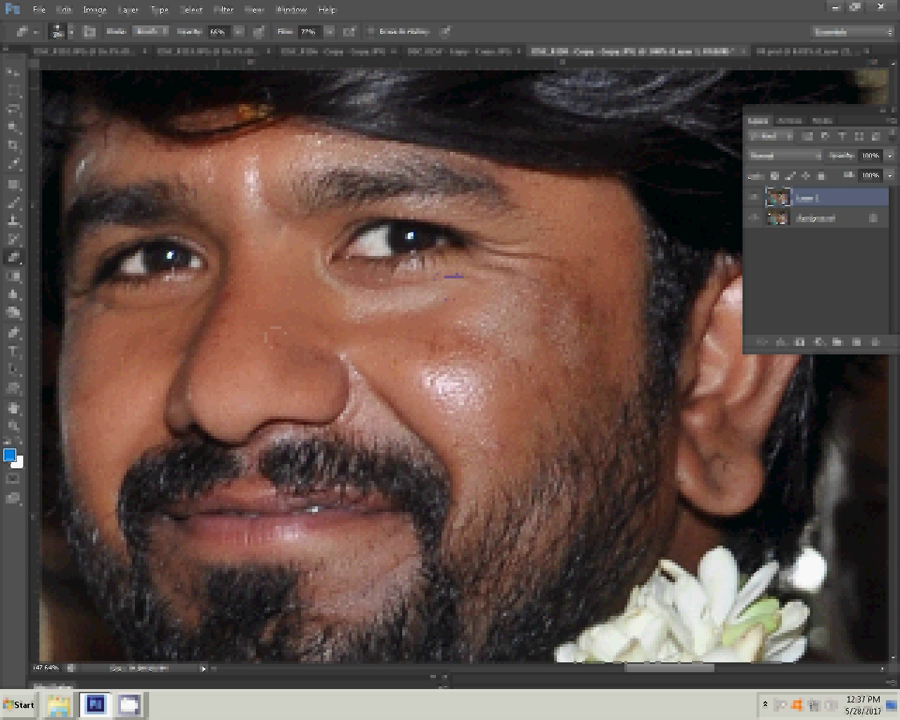
{"action": "double_click", "coordinate": [808, 220]}
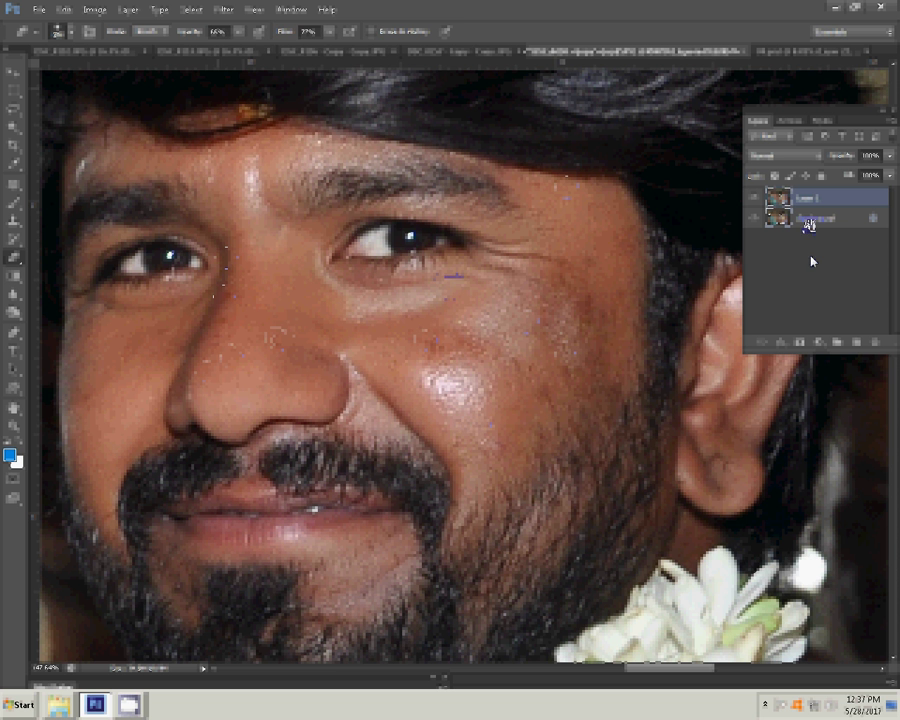
Step: Smooth the man's skin with the Magic Pro grain-reduction plug-in at graininess 95
{"action": "left_click", "coordinate": [222, 9]}
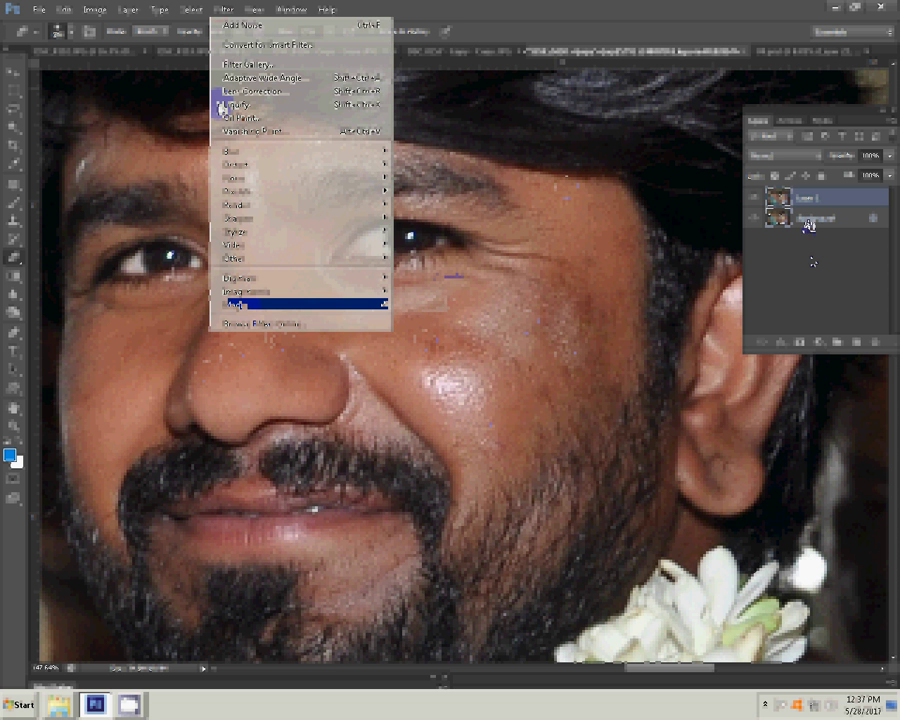
{"action": "key", "text": "Return"}
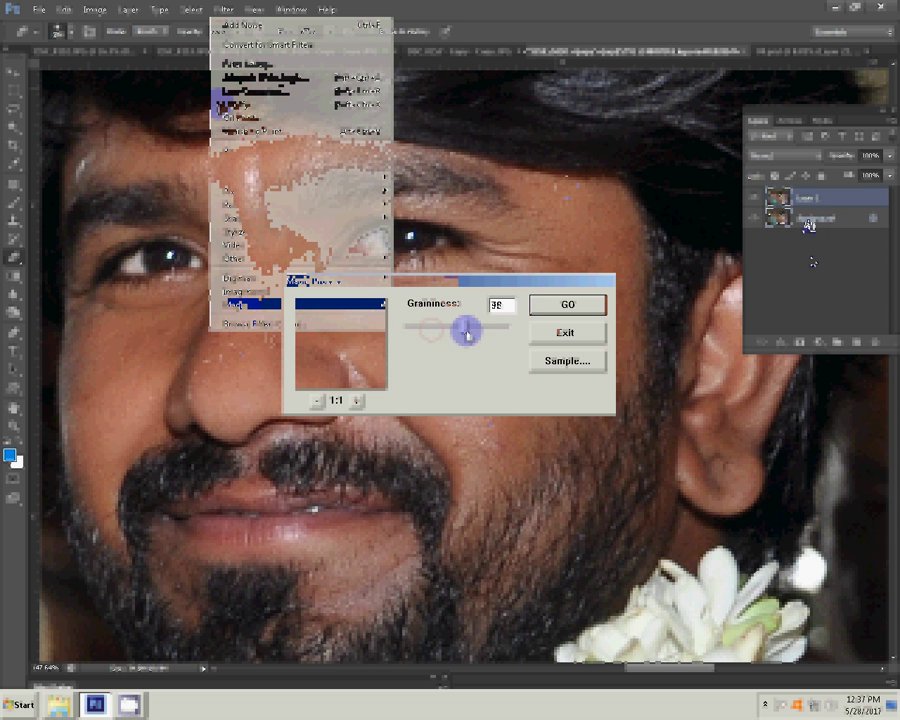
{"action": "left_click_drag", "start_coordinate": [466, 331], "coordinate": [483, 327]}
{"action": "left_click", "coordinate": [583, 304]}
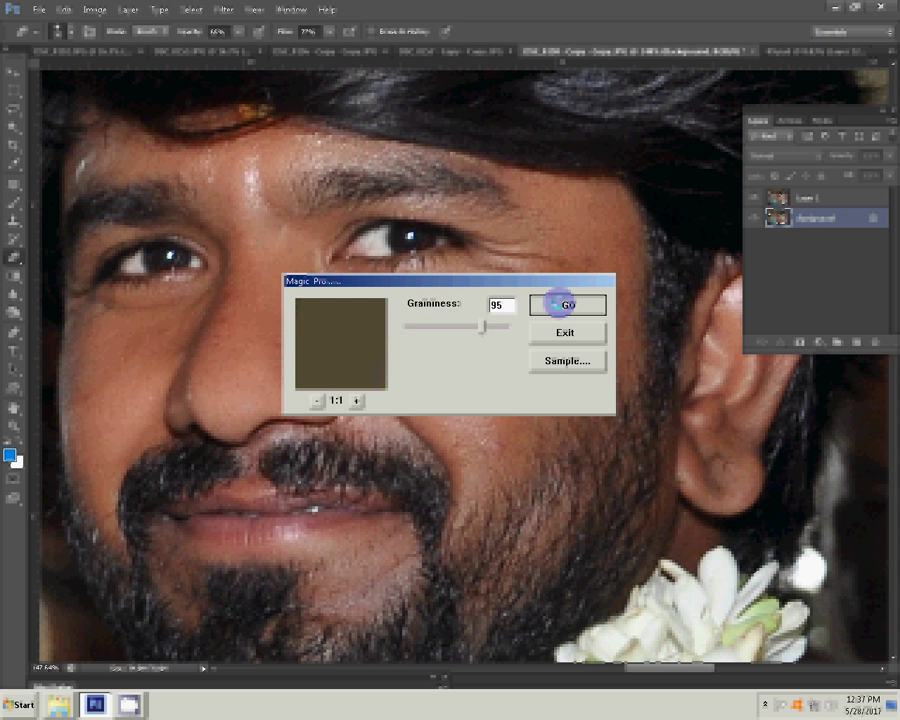
{"action": "left_click", "coordinate": [557, 303]}
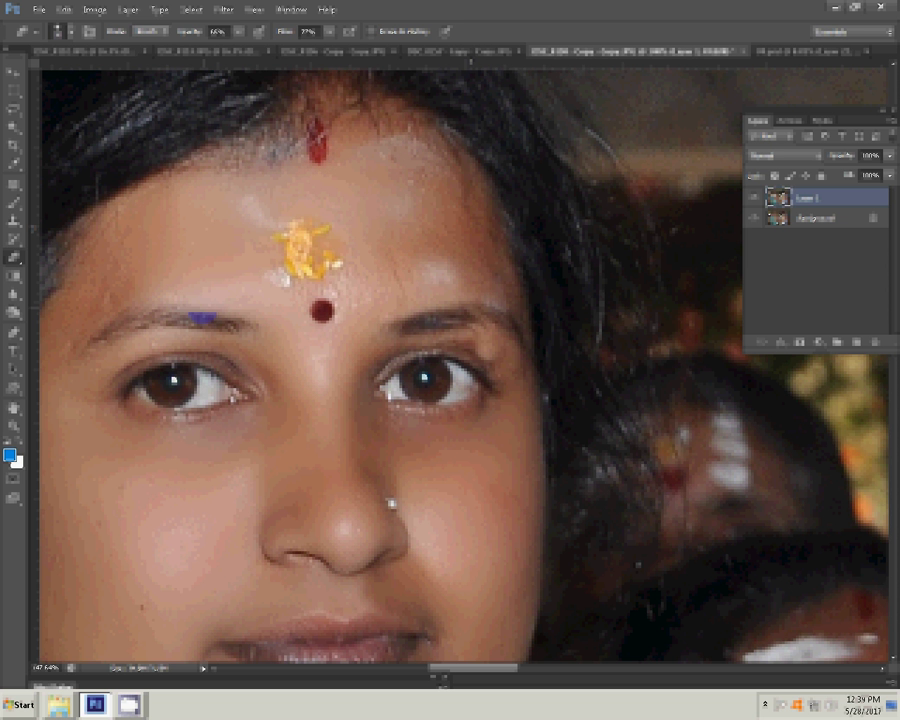
Step: Add a new layer, set red as the foreground colour and brush opacity to 12%
{"action": "left_click_drag", "start_coordinate": [266, 320], "coordinate": [281, 342]}
{"action": "left_click_drag", "start_coordinate": [780, 197], "coordinate": [850, 335]}
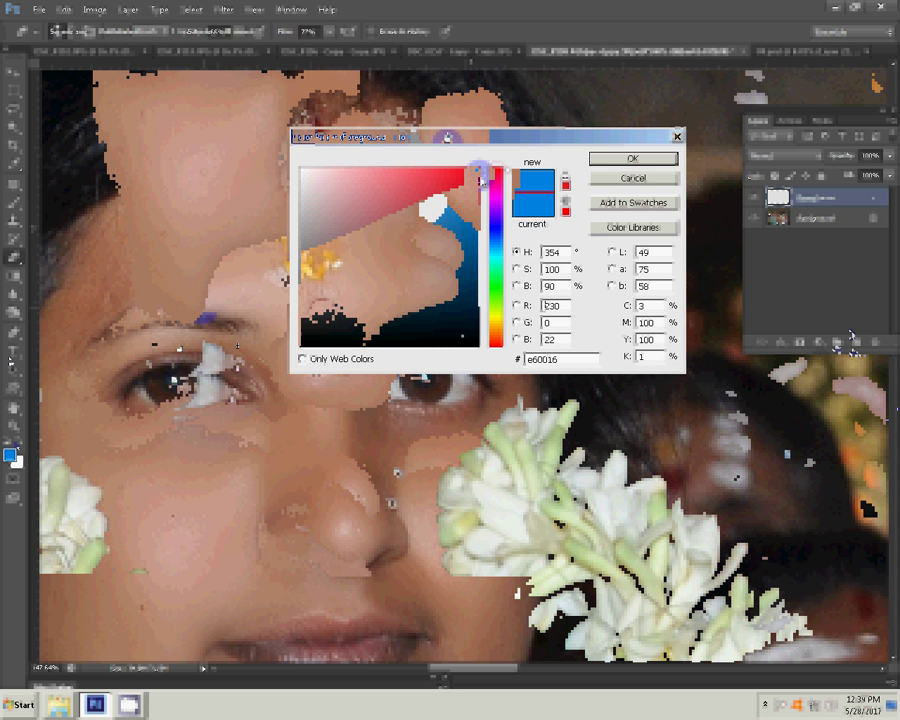
{"action": "left_click", "coordinate": [480, 172]}
{"action": "type", "text": "12"}
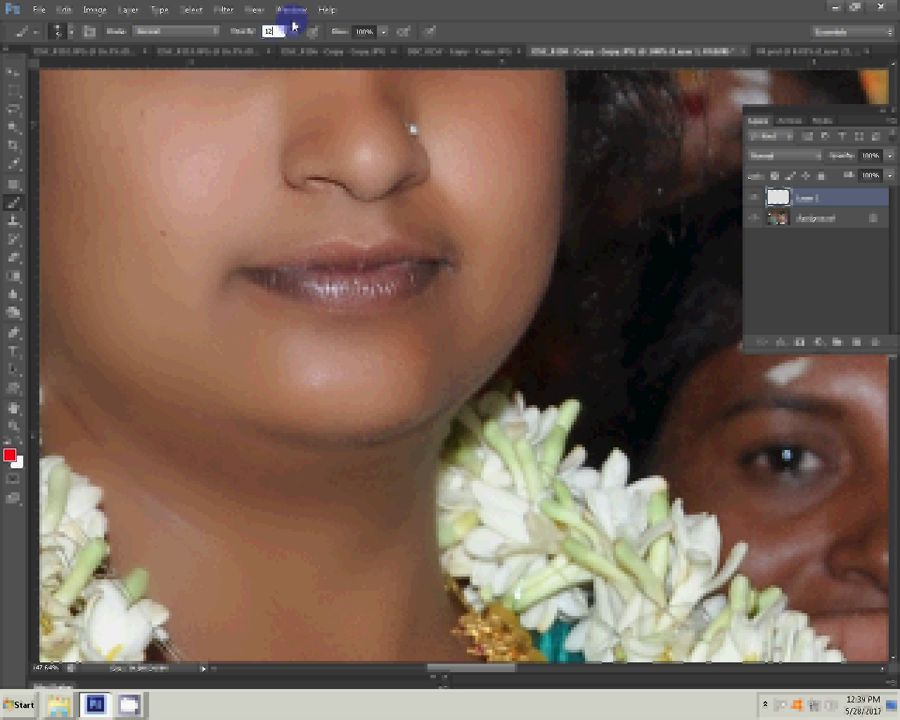
{"action": "key", "text": "Return"}
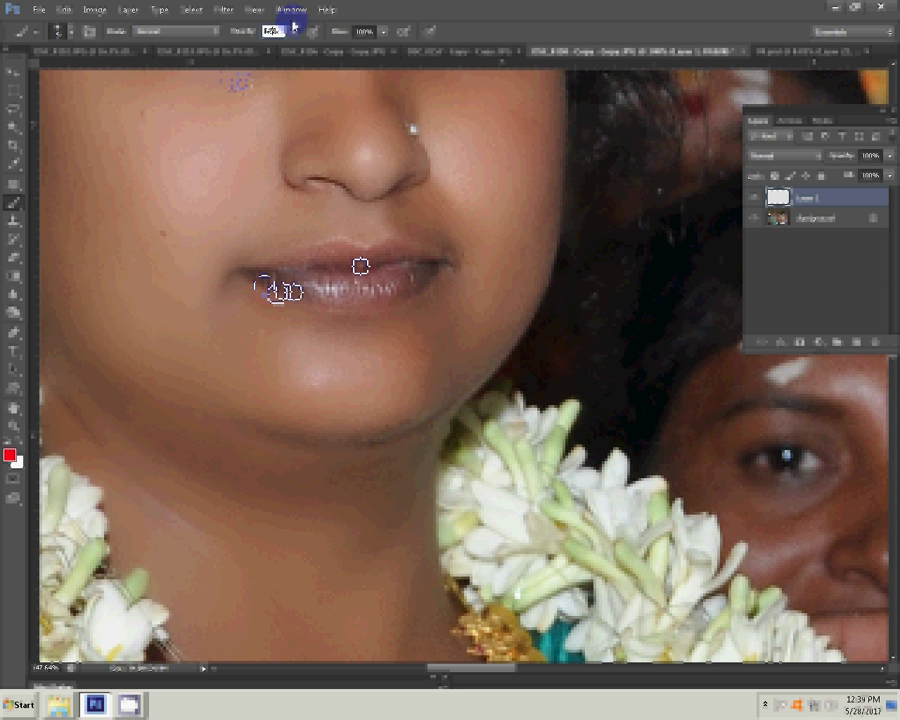
Step: Paint faint red strokes over the woman's lower and upper lips
{"action": "mouse_move", "coordinate": [262, 290]}
{"action": "left_mouse_down"}
{"action": "mouse_move", "coordinate": [388, 300]}
{"action": "mouse_move", "coordinate": [440, 273]}
{"action": "left_mouse_up"}
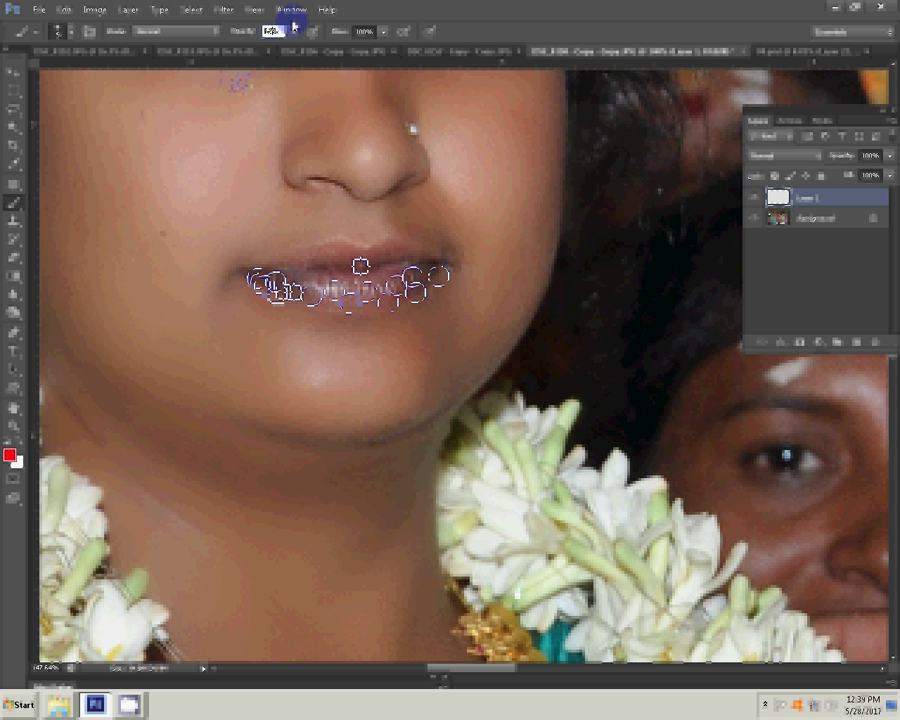
{"action": "mouse_move", "coordinate": [383, 256]}
{"action": "left_mouse_down"}
{"action": "mouse_move", "coordinate": [285, 270]}
{"action": "mouse_move", "coordinate": [440, 268]}
{"action": "left_mouse_up"}
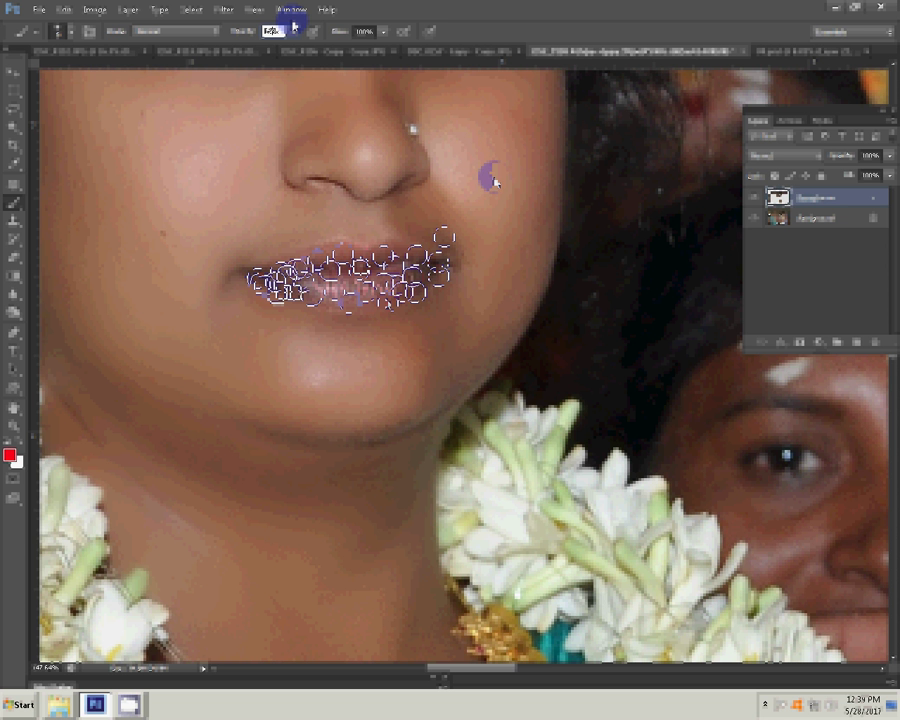
{"action": "key", "text": "r"}
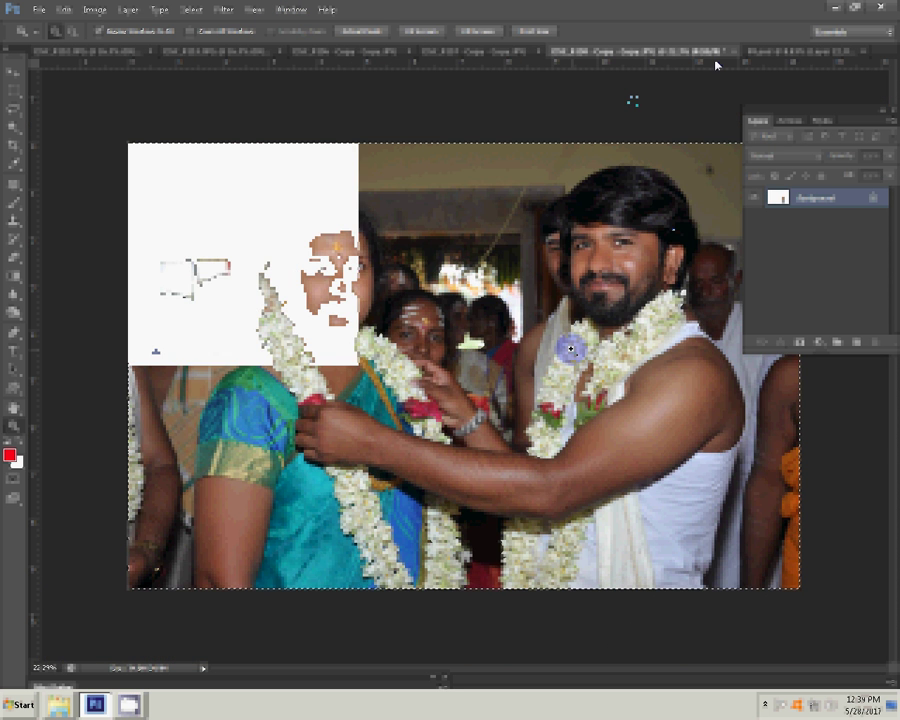
Step: Close the couple's photo without saving and scale the album's top-left photo up slightly
{"action": "left_click", "coordinate": [722, 52]}
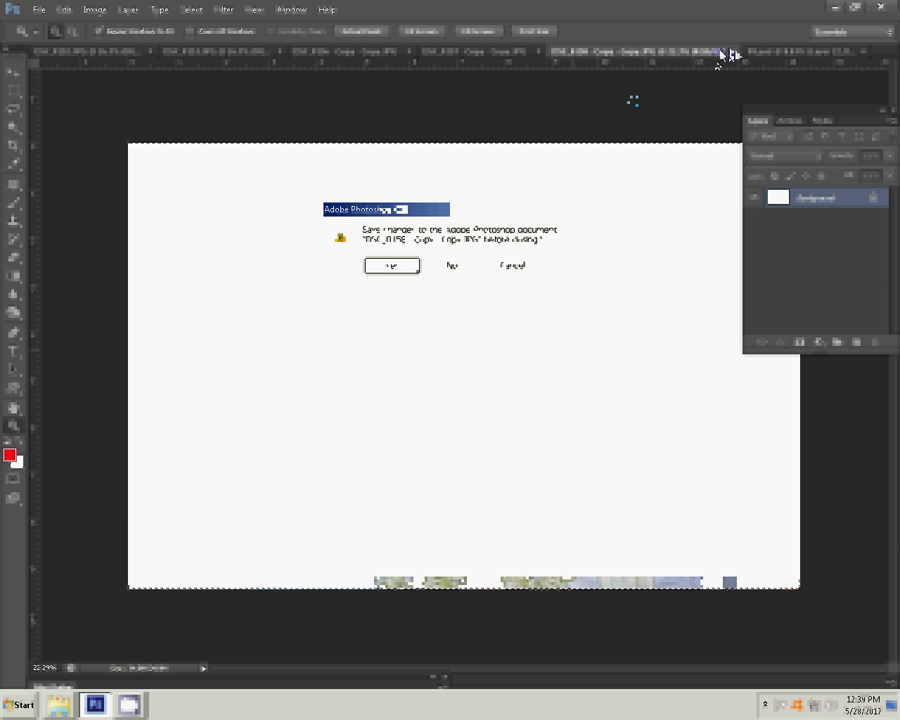
{"action": "left_click", "coordinate": [468, 268]}
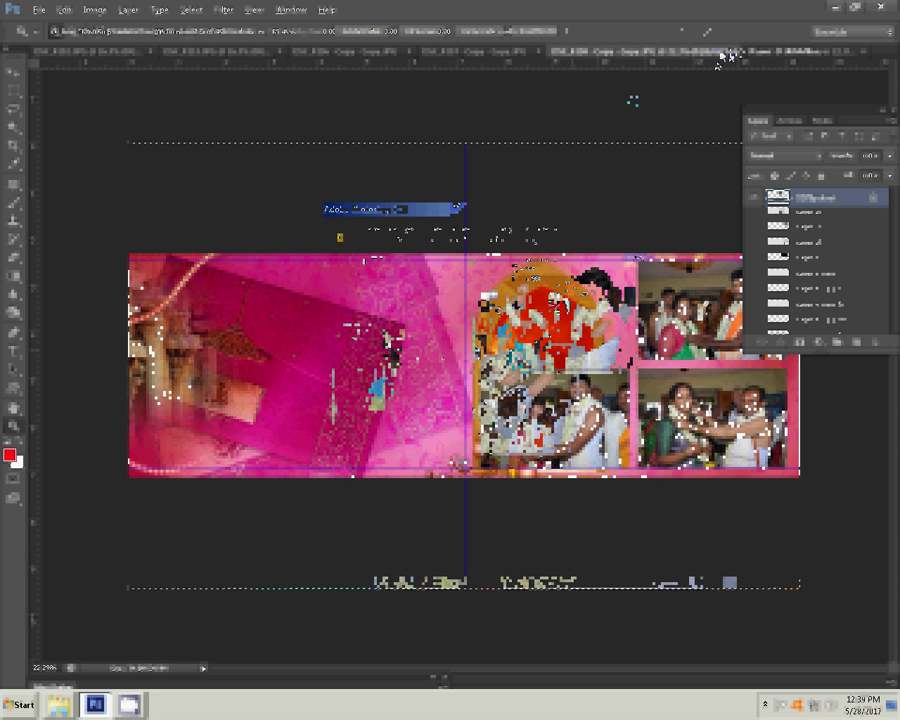
{"action": "left_click", "coordinate": [728, 57]}
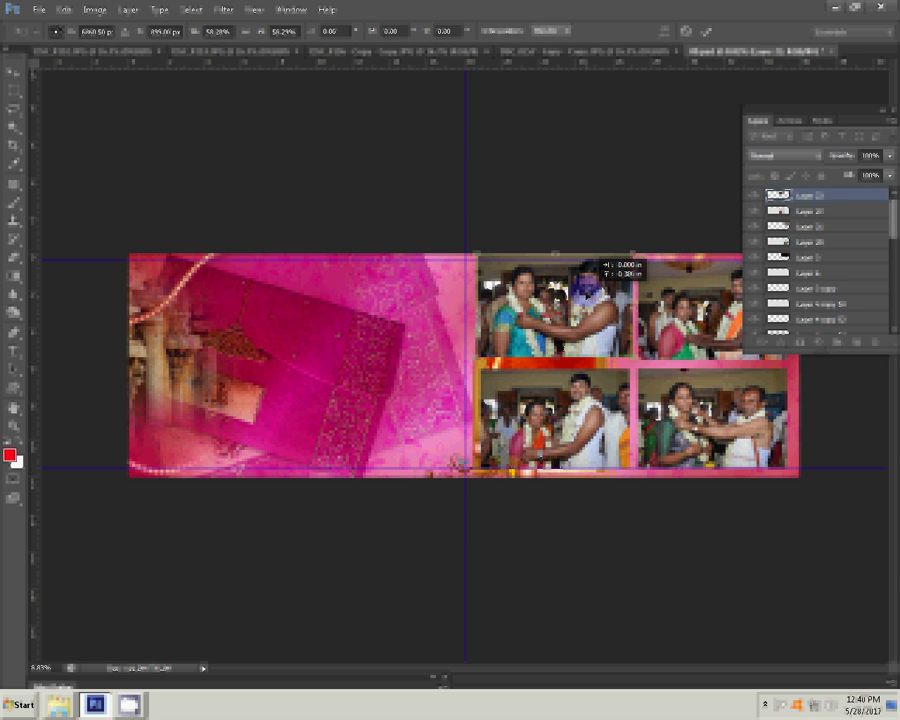
{"action": "left_click_drag", "start_coordinate": [598, 262], "coordinate": [634, 260]}
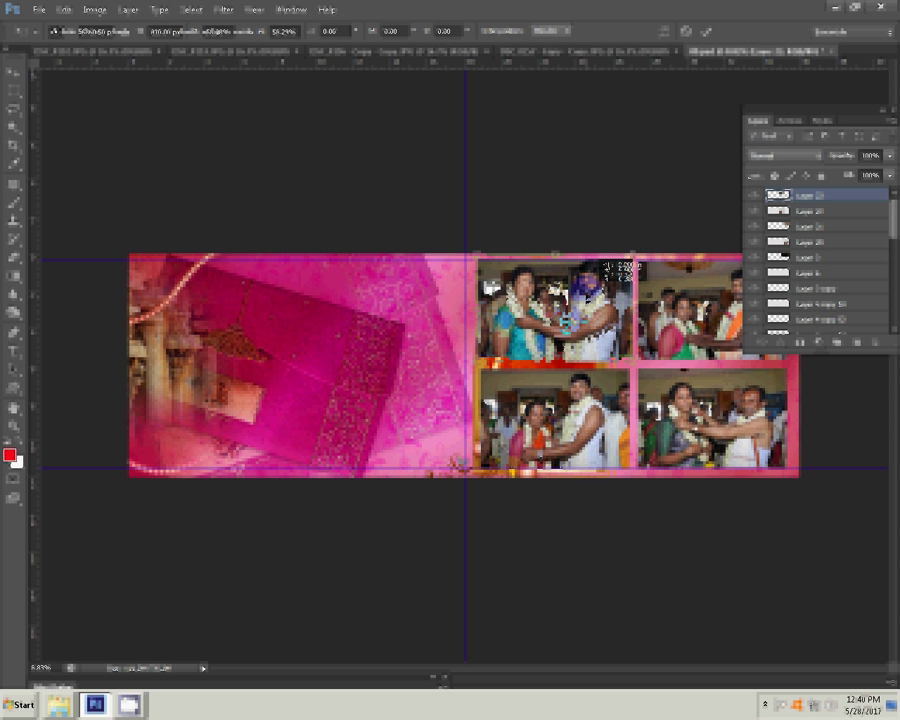
{"action": "left_click", "coordinate": [584, 55]}
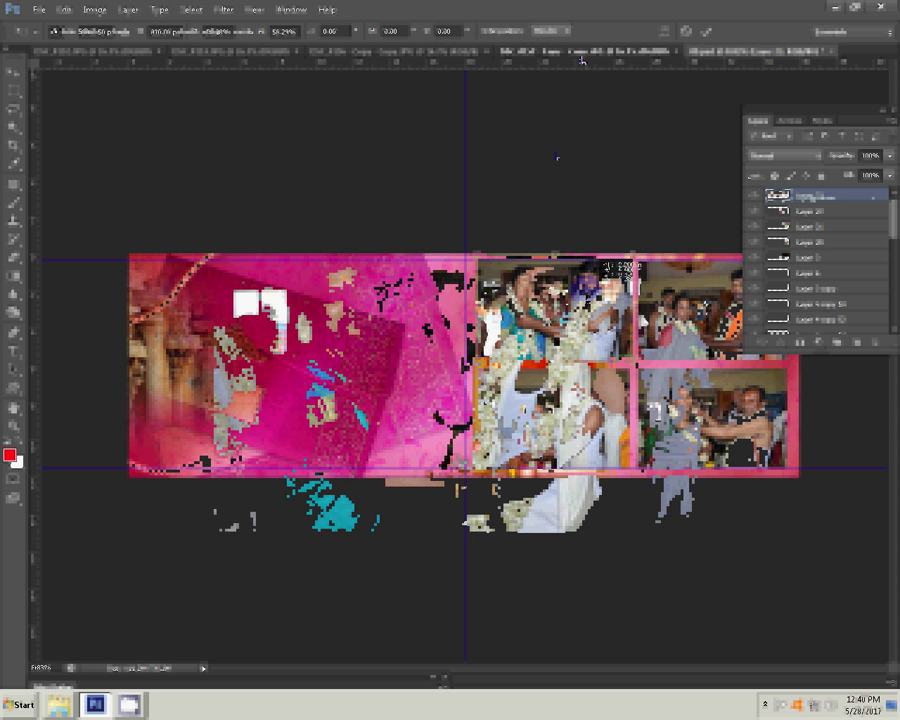
Step: Switch to the bearded man's close-up photo
{"action": "left_click", "coordinate": [703, 52]}
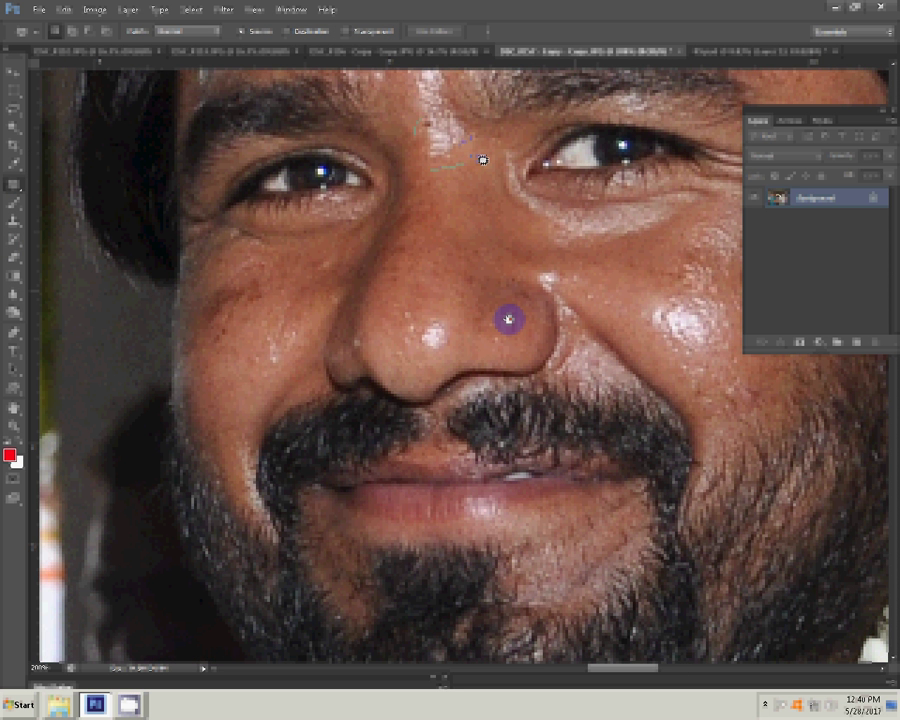
Step: Patch blemishes on the man's forehead, left cheek and nose, then spots on the woman's cheek
{"action": "left_click_drag", "start_coordinate": [432, 130], "coordinate": [445, 145]}
{"action": "mouse_move", "coordinate": [218, 304]}
{"action": "left_mouse_down"}
{"action": "mouse_move", "coordinate": [255, 283]}
{"action": "mouse_move", "coordinate": [258, 307]}
{"action": "mouse_move", "coordinate": [430, 335]}
{"action": "left_mouse_up"}
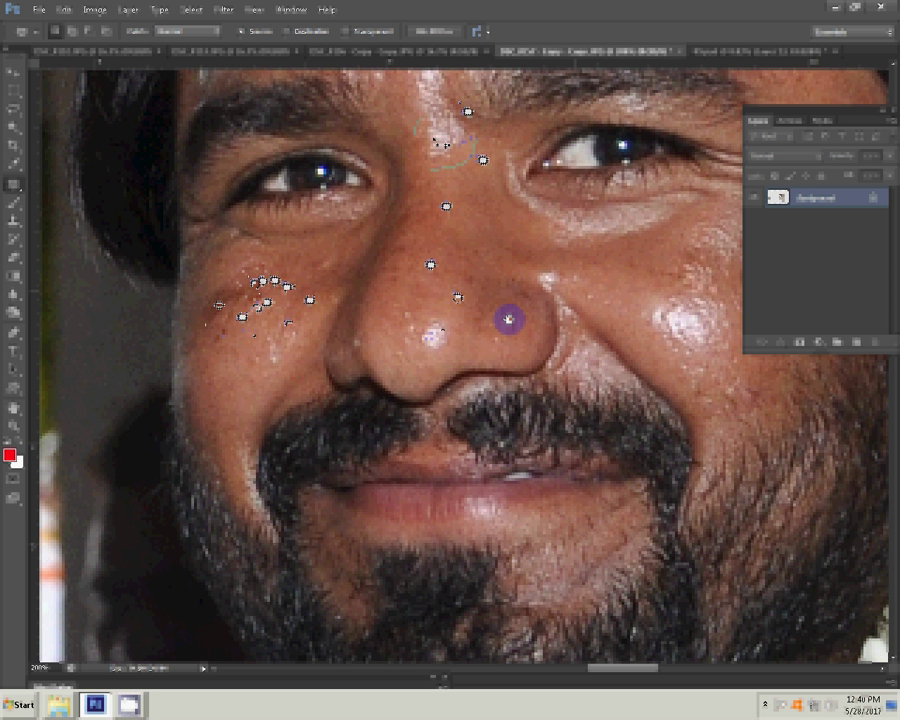
{"action": "left_click_drag", "start_coordinate": [404, 290], "coordinate": [458, 297]}
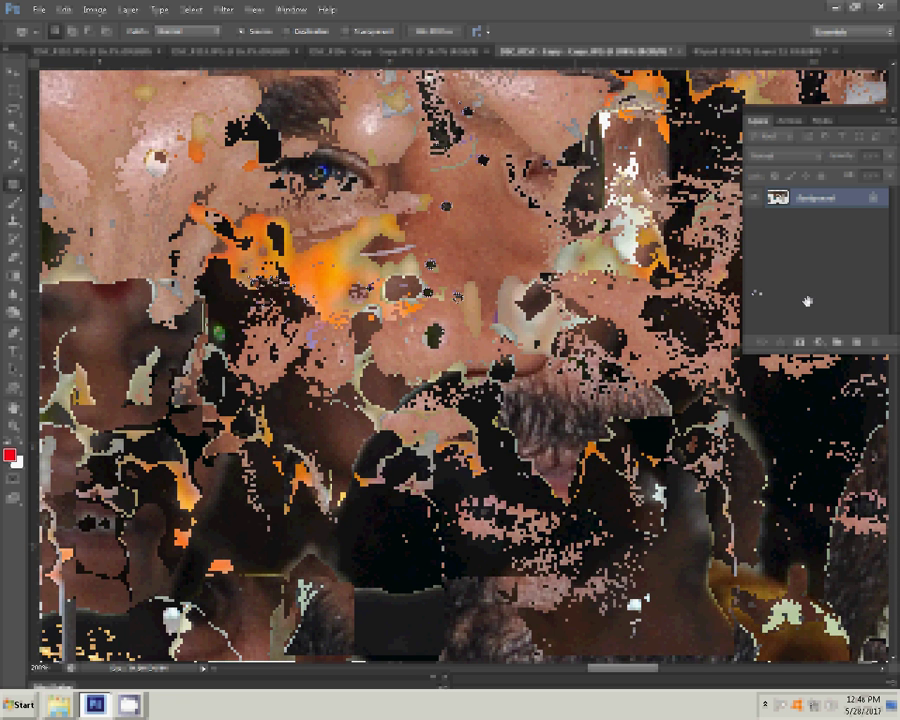
{"action": "left_click", "coordinate": [348, 443]}
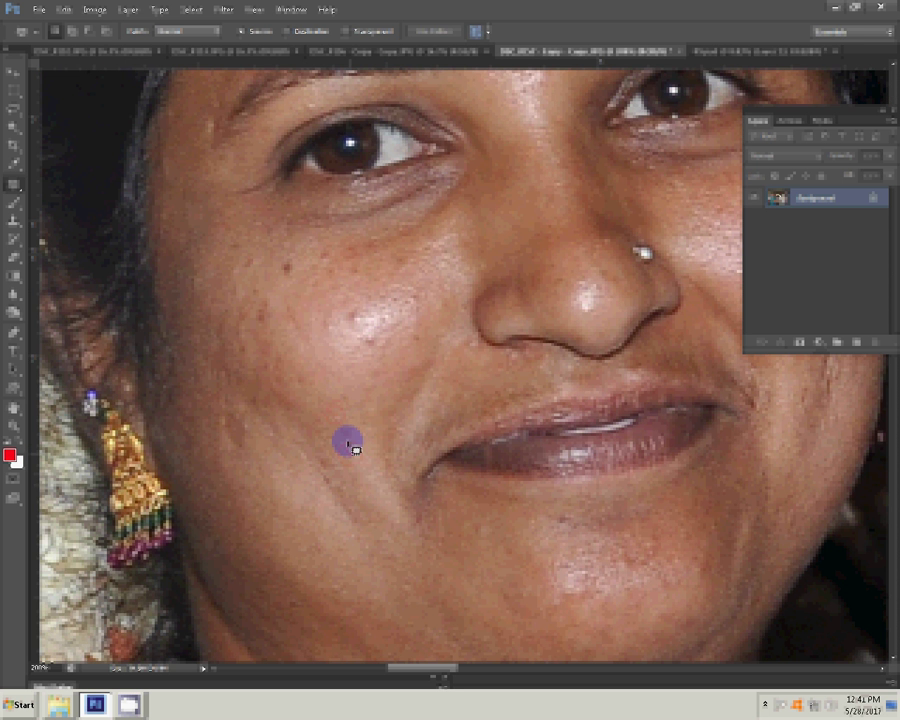
{"action": "left_click", "coordinate": [284, 260]}
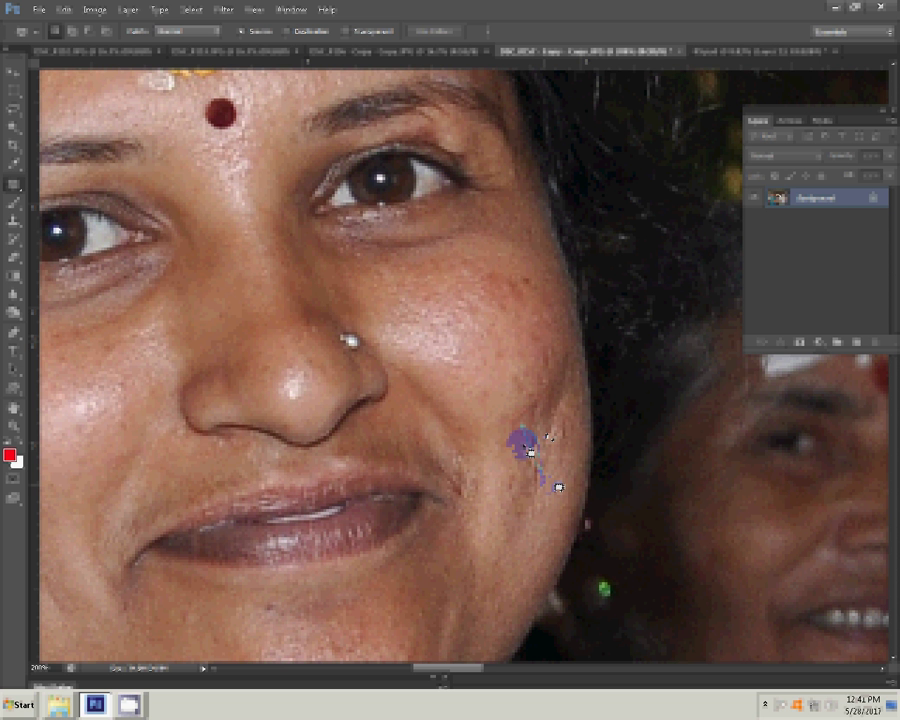
{"action": "left_click", "coordinate": [548, 425]}
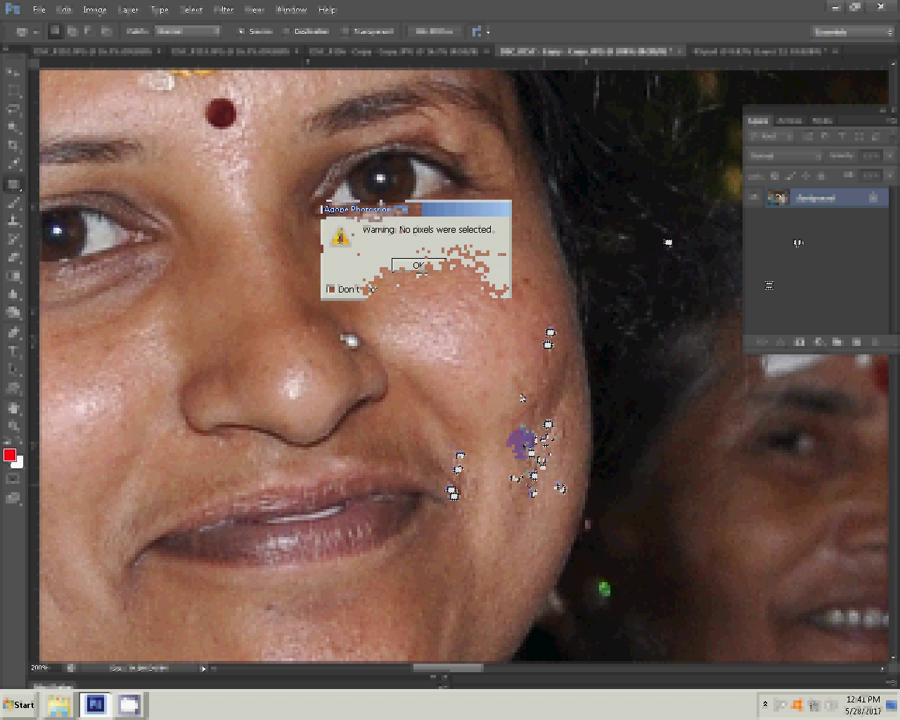
Step: Dismiss the warning and resize the photo to 8 inches wide (2400 × 1594 px at 300 ppi)
{"action": "key", "text": "Return"}
{"action": "key", "text": "ctrl+alt+i"}
{"action": "left_click", "coordinate": [309, 205]}
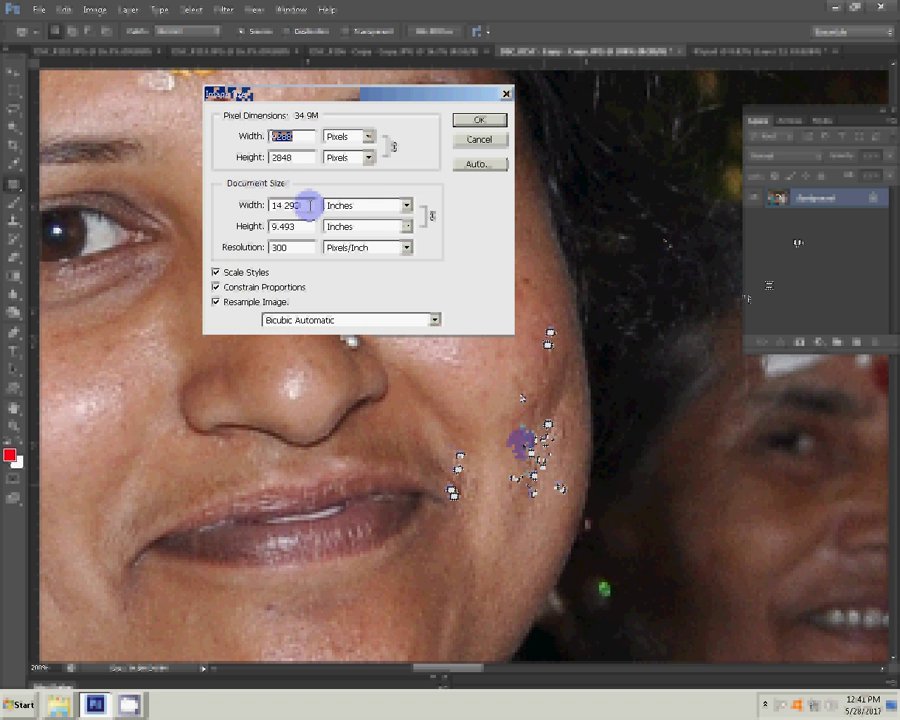
{"action": "type", "text": "8"}
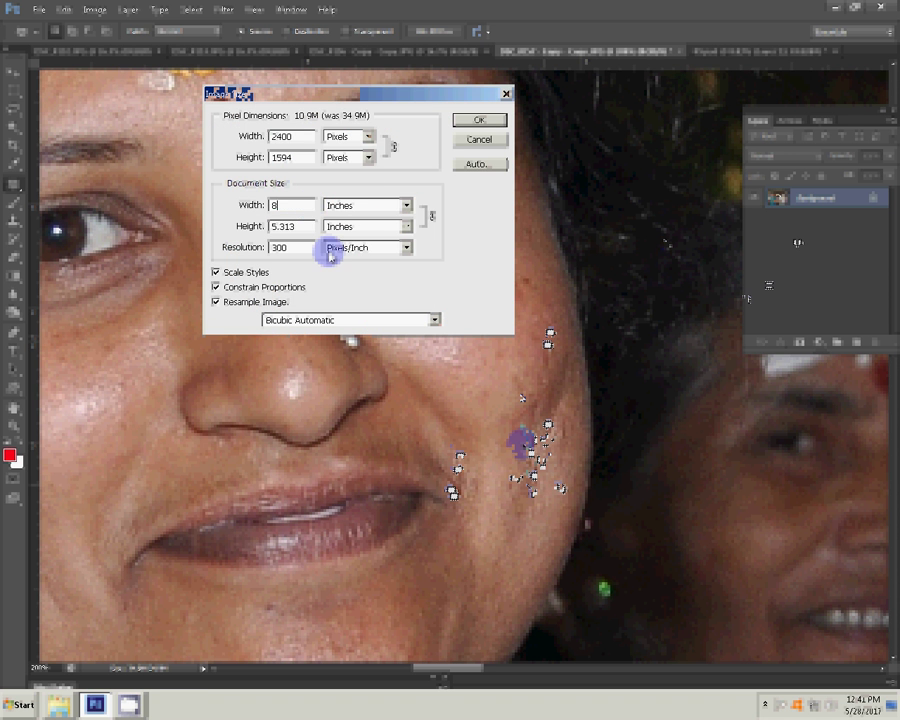
{"action": "key", "text": "Return"}
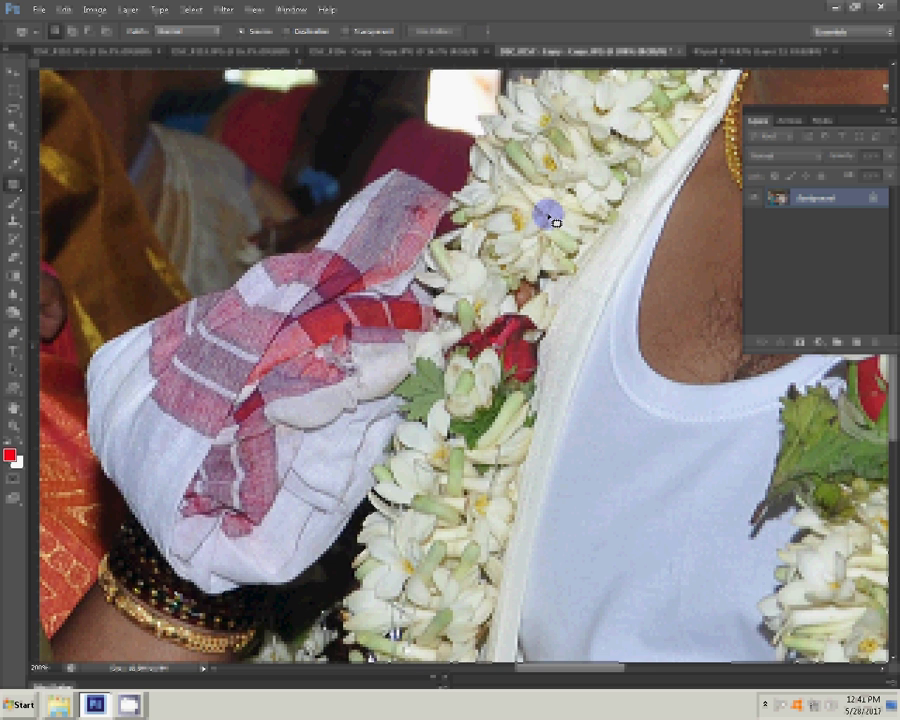
Step: Duplicate the Background layer into a copy layer
{"action": "key", "text": "alt+t"}
{"action": "key", "text": "Escape"}
{"action": "left_click", "coordinate": [856, 341]}
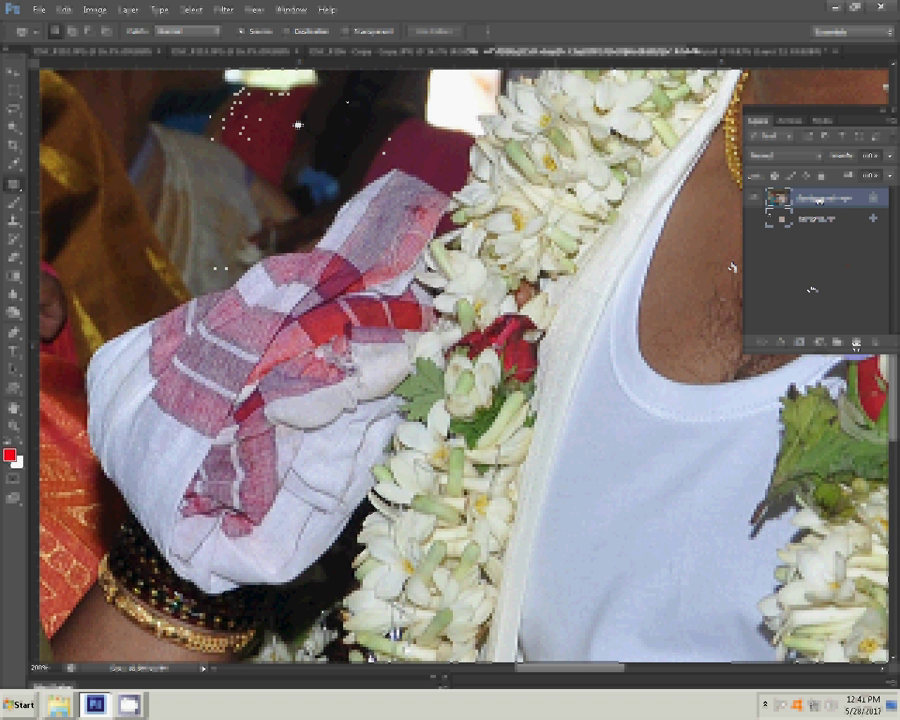
Step: Run the grain-reduction filter on the garland close-up with graininess raised to 97
{"action": "left_click", "coordinate": [224, 12]}
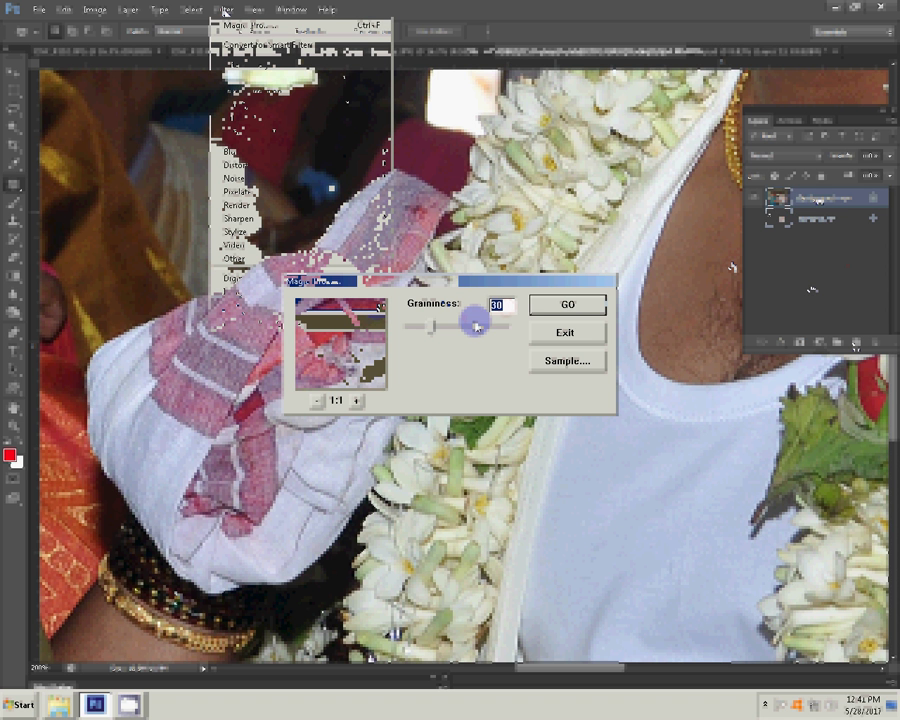
{"action": "left_click", "coordinate": [475, 325]}
{"action": "left_click_drag", "start_coordinate": [435, 330], "coordinate": [488, 336]}
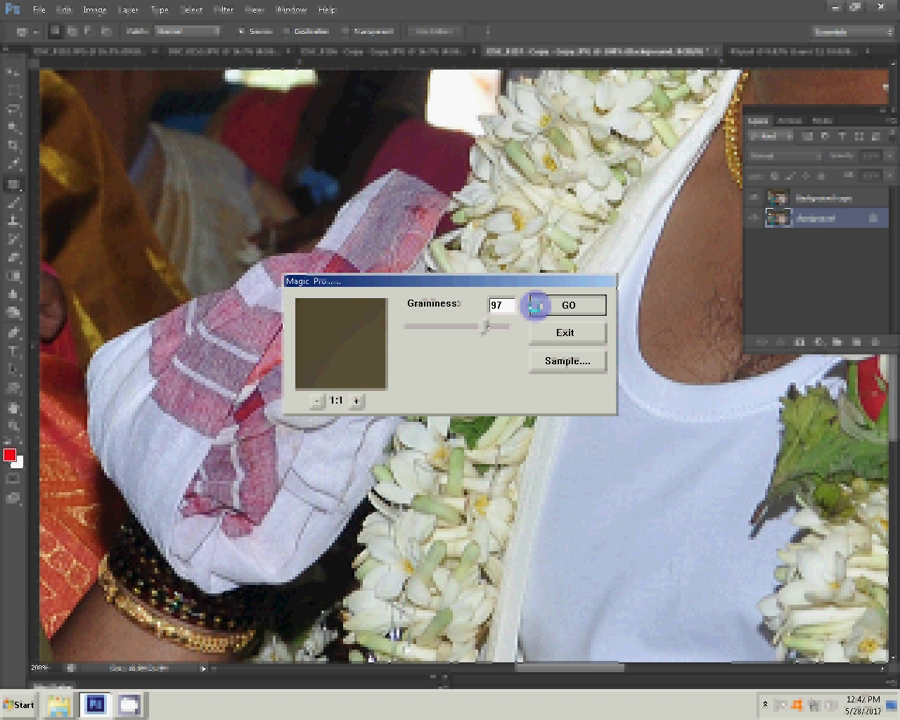
{"action": "left_click", "coordinate": [533, 304]}
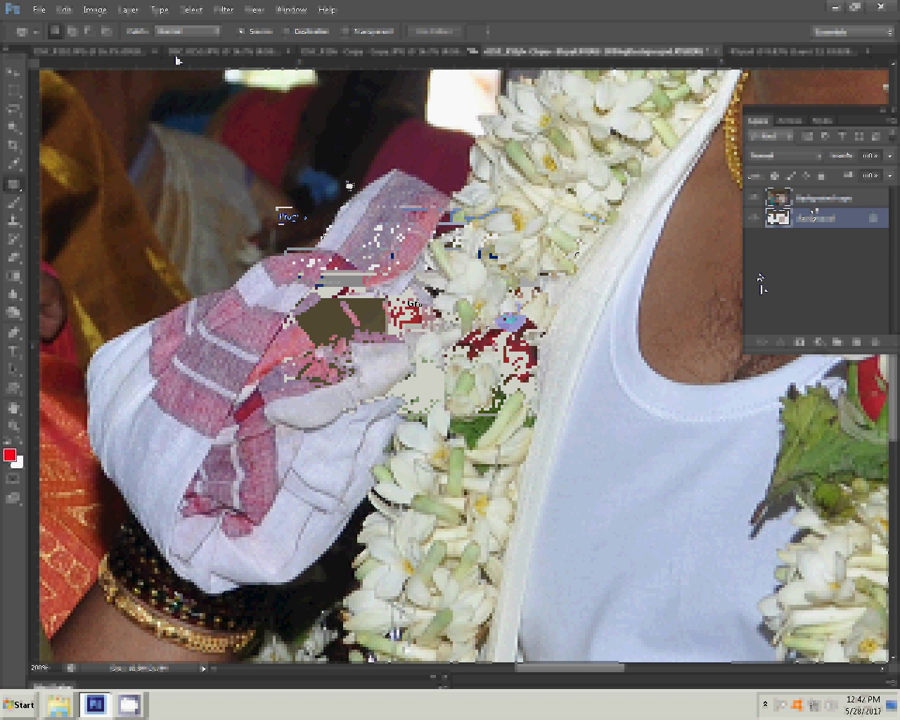
Step: Preview and close the Add Noise filter, then set the Spot Healing Brush to Content-Aware
{"action": "left_click", "coordinate": [224, 10]}
{"action": "mouse_move", "coordinate": [234, 178]}
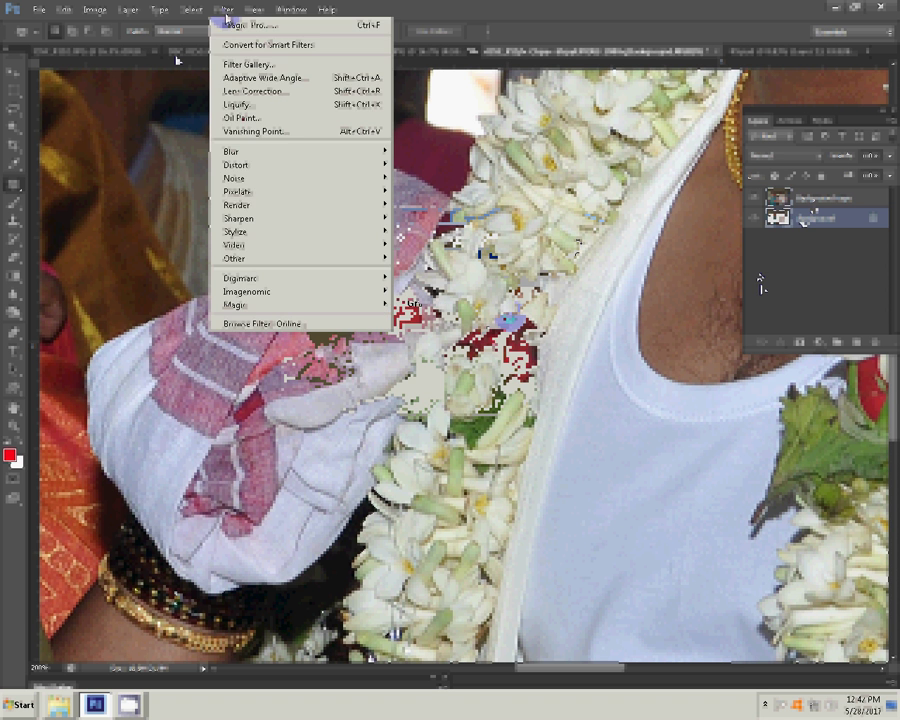
{"action": "left_click", "coordinate": [440, 177]}
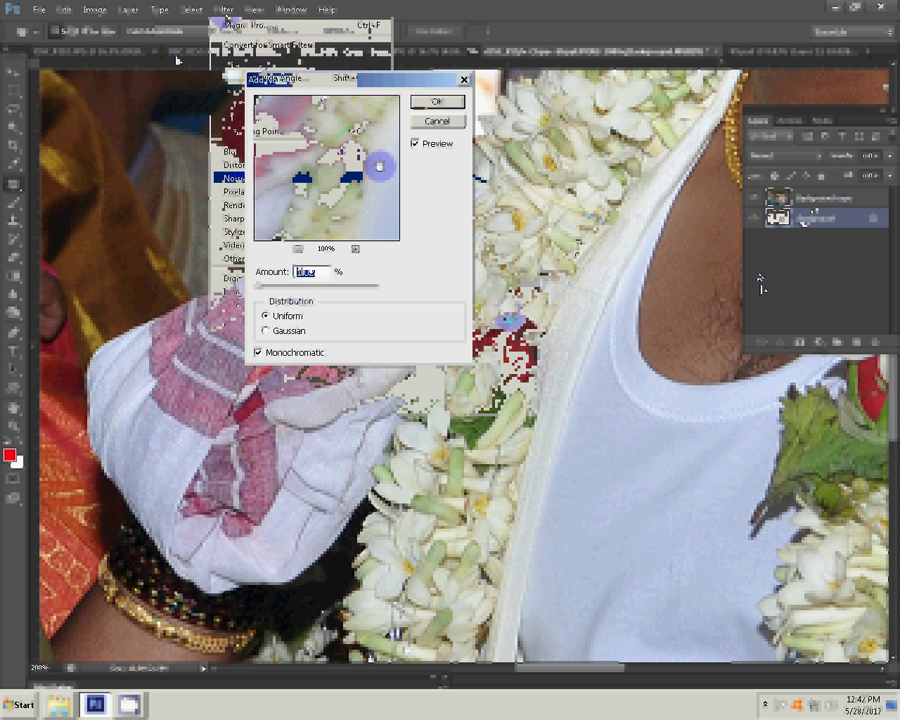
{"action": "left_click", "coordinate": [448, 105]}
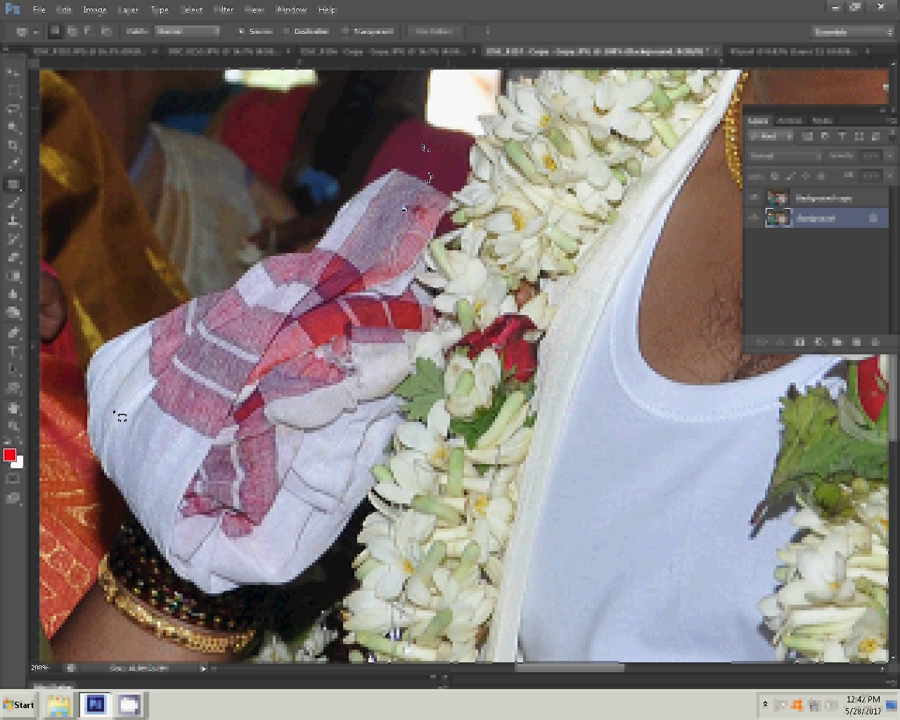
{"action": "key", "text": "shift+j"}
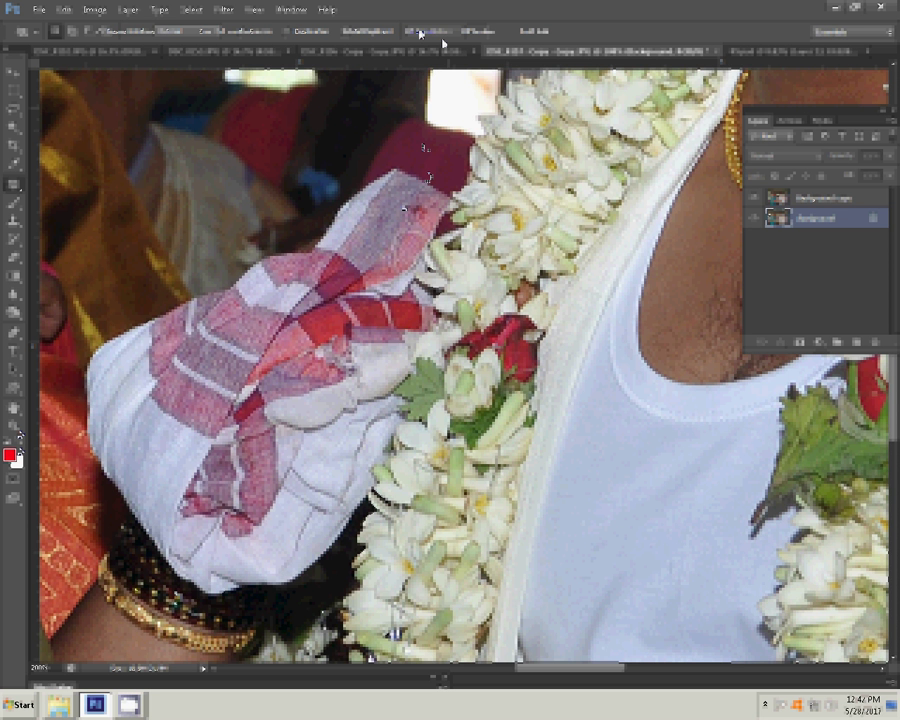
{"action": "left_click", "coordinate": [412, 31]}
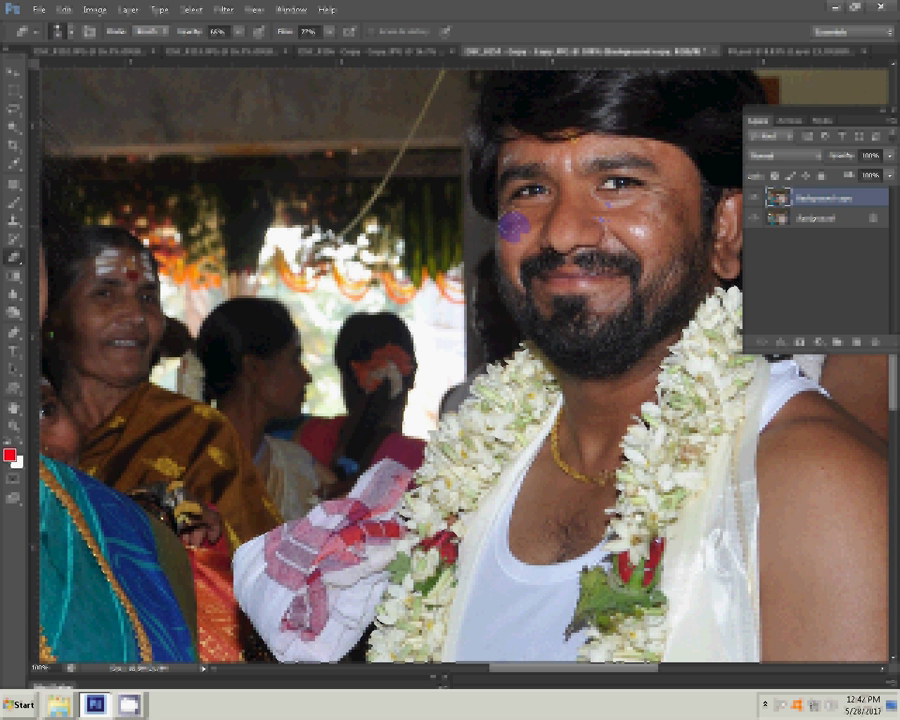
Step: Erase marks on the man's forehead and beside the woman's bindi, undoing one bad stroke
{"action": "left_click_drag", "start_coordinate": [583, 154], "coordinate": [604, 149]}
{"action": "key", "text": "ctrl+z"}
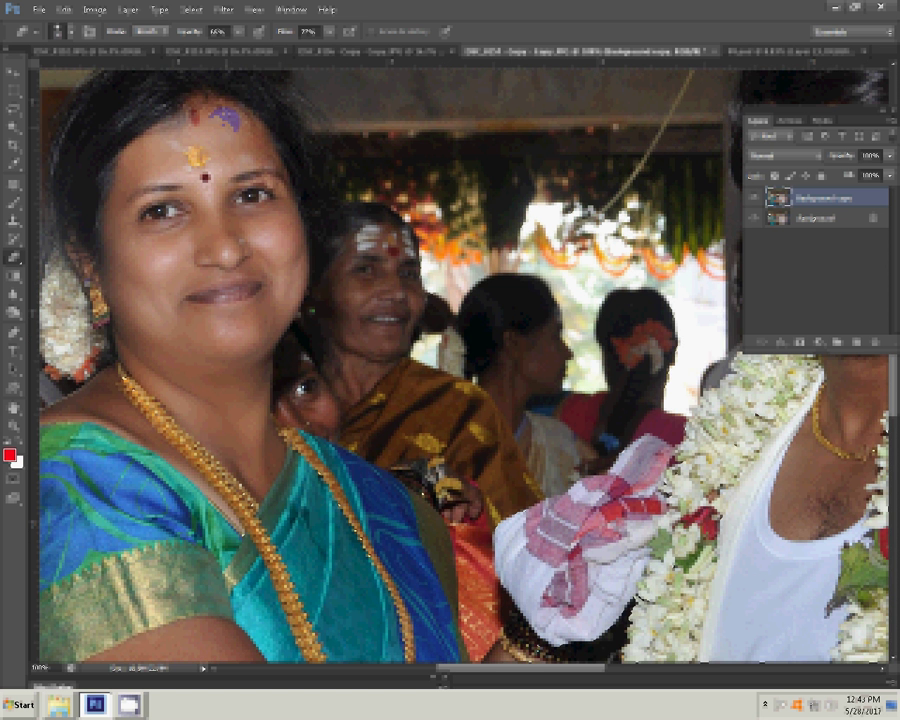
{"action": "mouse_move", "coordinate": [223, 122]}
{"action": "left_mouse_down"}
{"action": "mouse_move", "coordinate": [190, 178]}
{"action": "mouse_move", "coordinate": [200, 188]}
{"action": "mouse_move", "coordinate": [212, 172]}
{"action": "left_mouse_up"}
Step: Erase the mark left of the bindi, merge visible layers, and close the photo unsaved
{"action": "left_click", "coordinate": [161, 144]}
{"action": "left_click", "coordinate": [128, 9]}
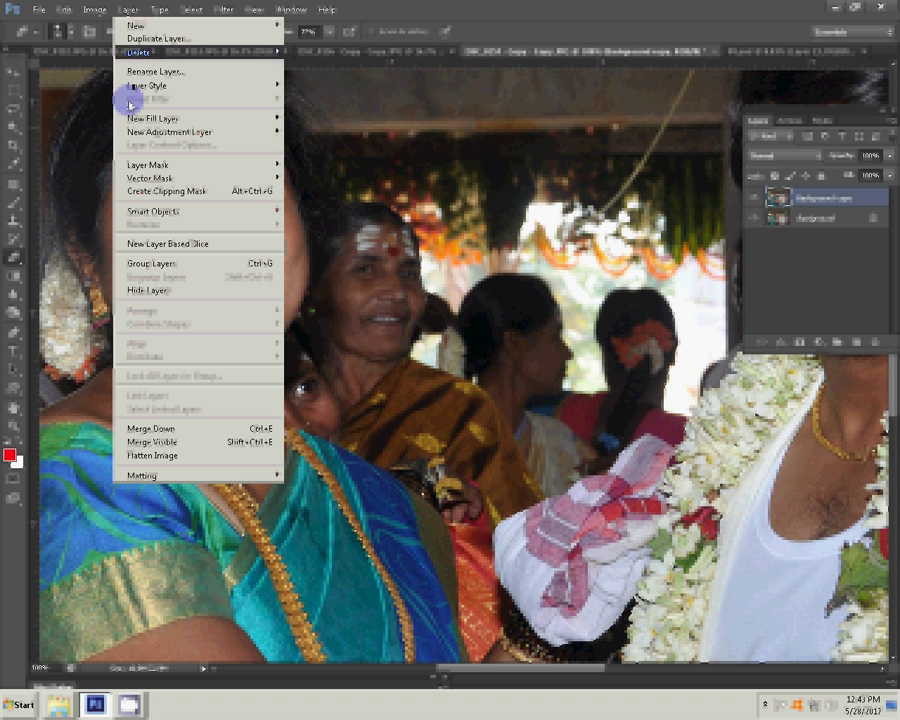
{"action": "left_click", "coordinate": [197, 453]}
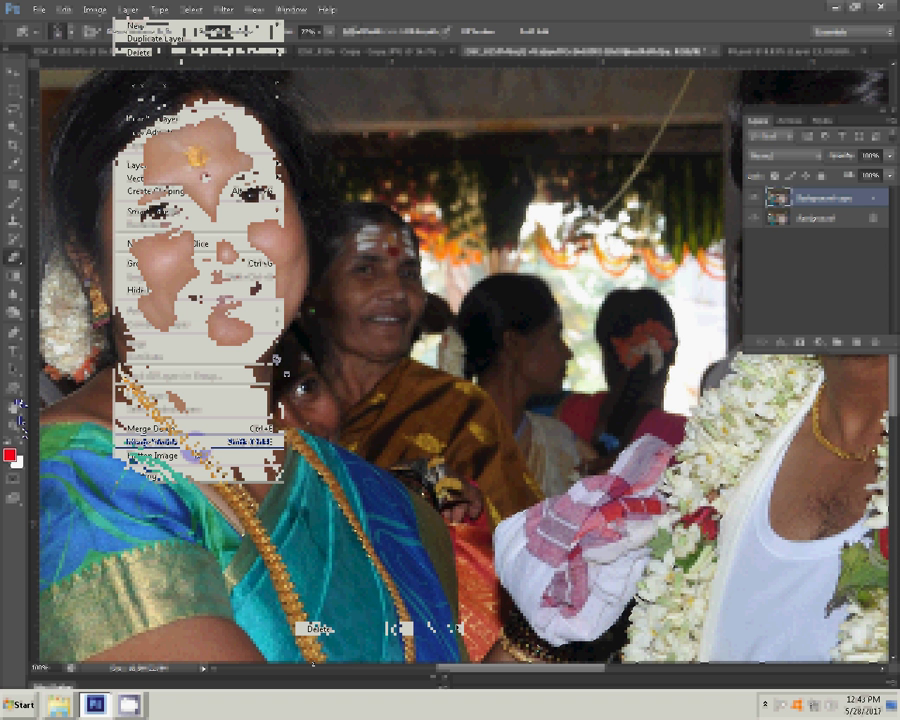
{"action": "right_click", "coordinate": [278, 359]}
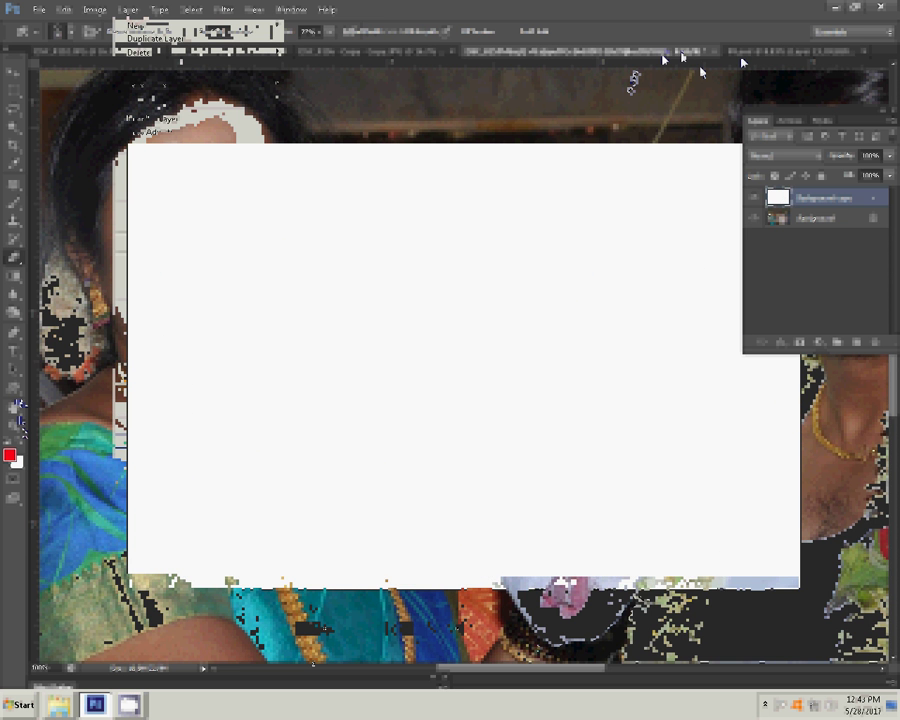
{"action": "left_click", "coordinate": [454, 266]}
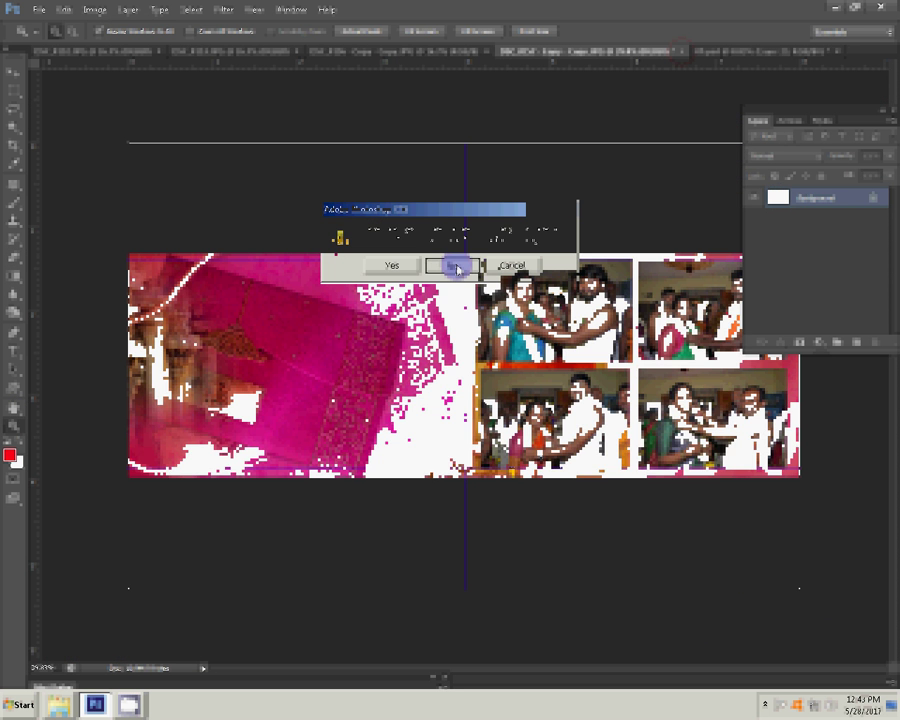
Step: Close the other photo without saving and switch to the Move tool
{"action": "left_click", "coordinate": [456, 267]}
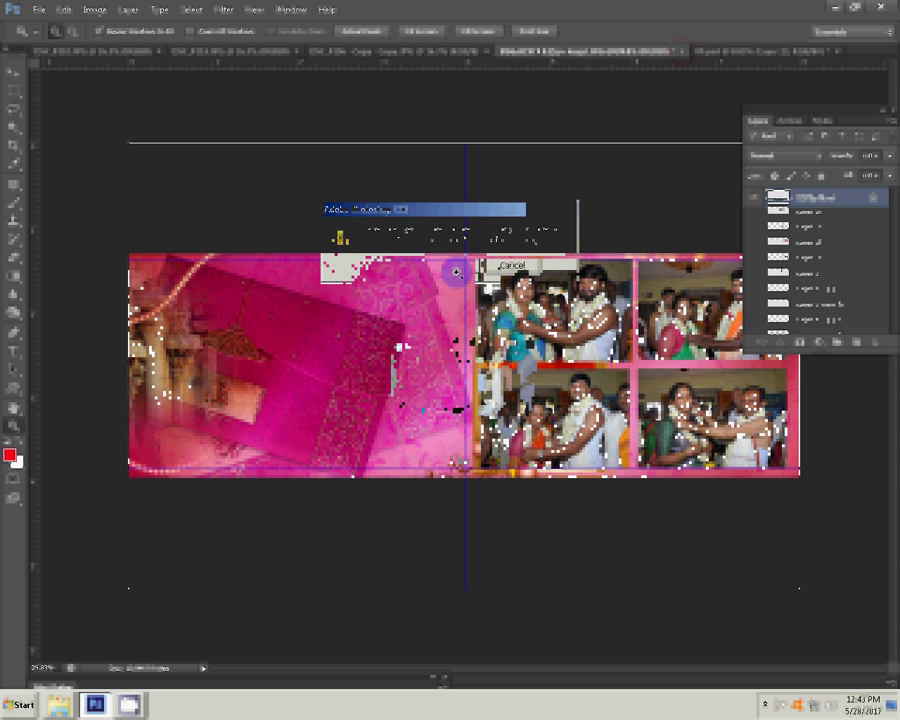
{"action": "key", "text": "v"}
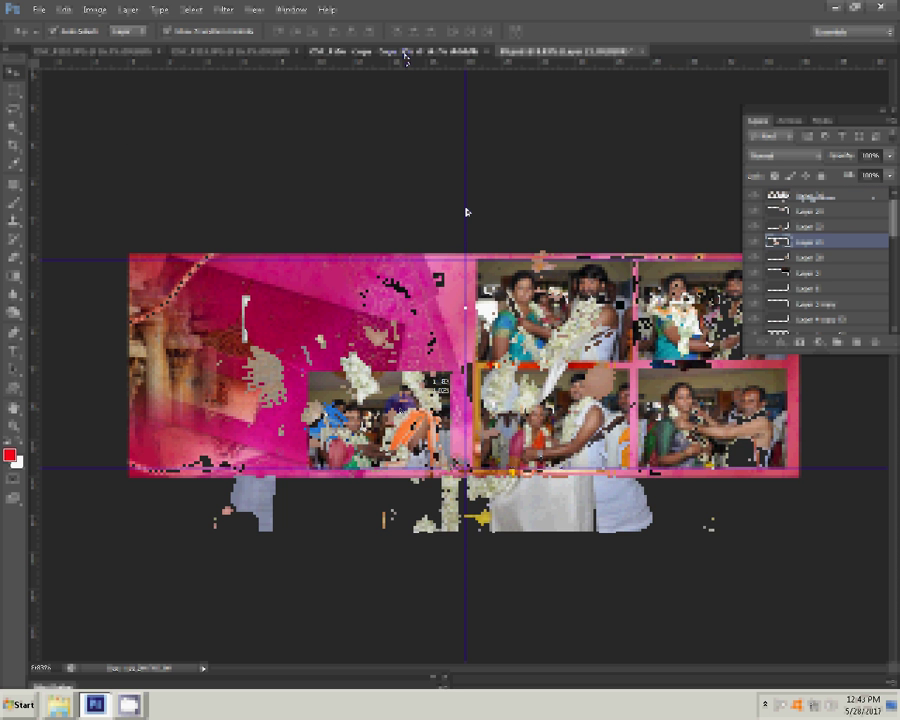
Step: Resize the couple's photo to a 13.46 width, close it unsaved, and switch to the ceremony photo
{"action": "key", "text": "ctrl+alt+i"}
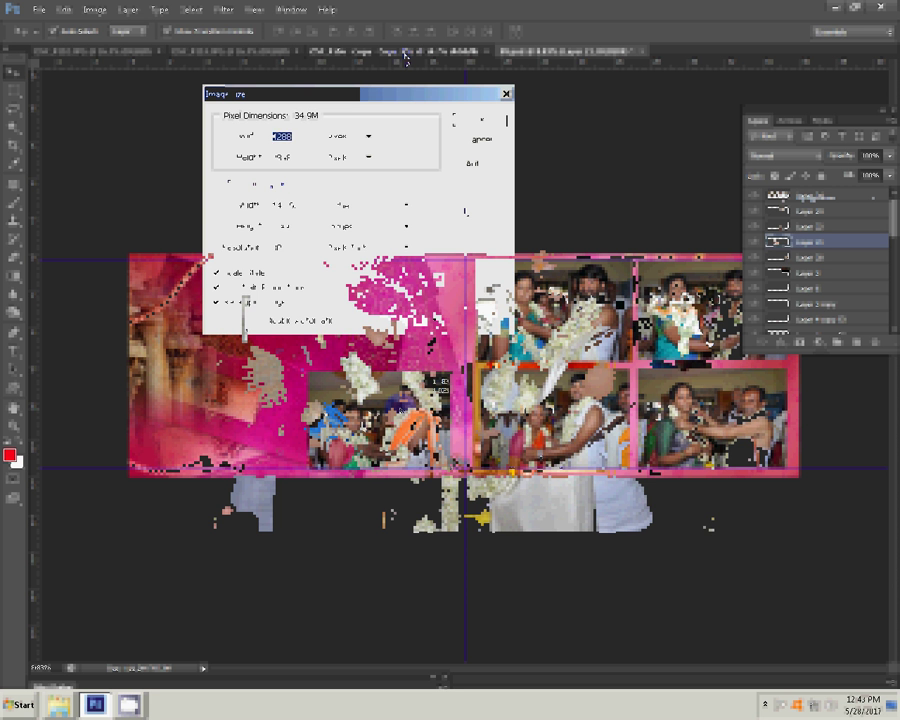
{"action": "type", "text": "13.46"}
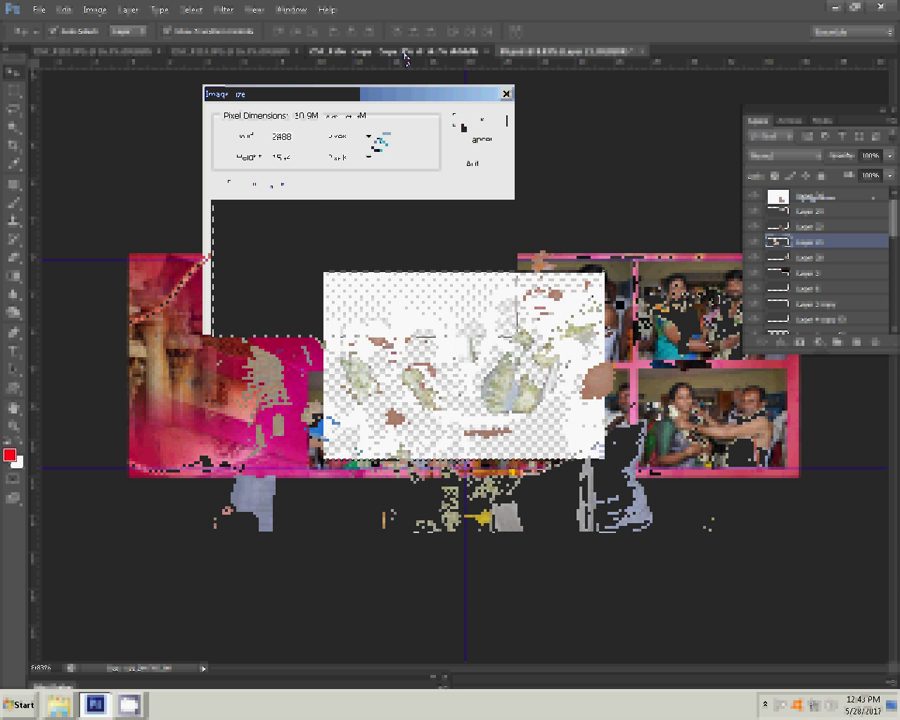
{"action": "left_click", "coordinate": [491, 50]}
{"action": "left_click", "coordinate": [457, 266]}
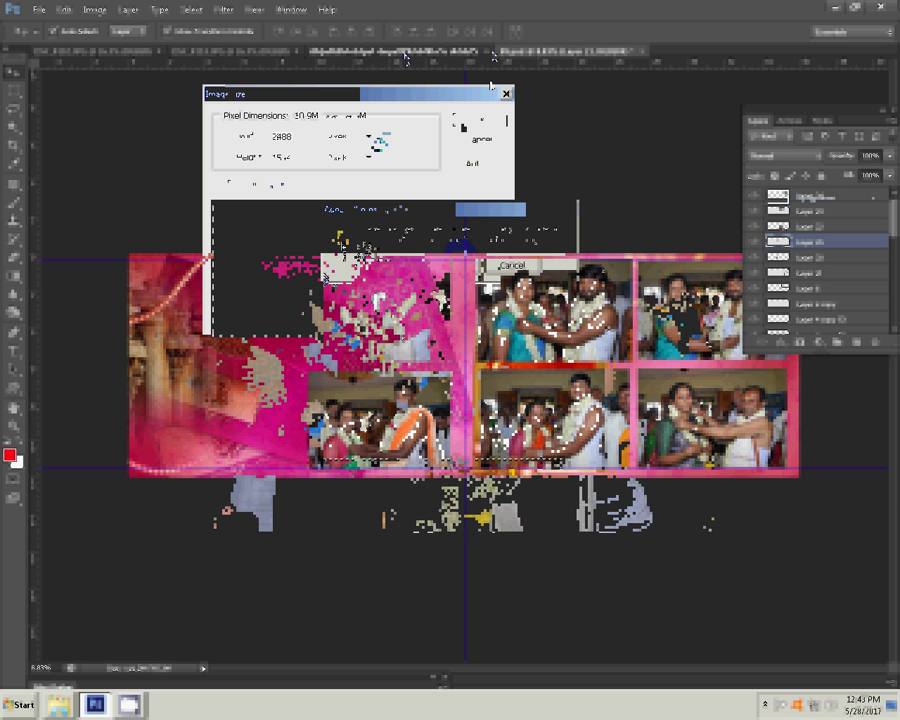
{"action": "left_click", "coordinate": [234, 52]}
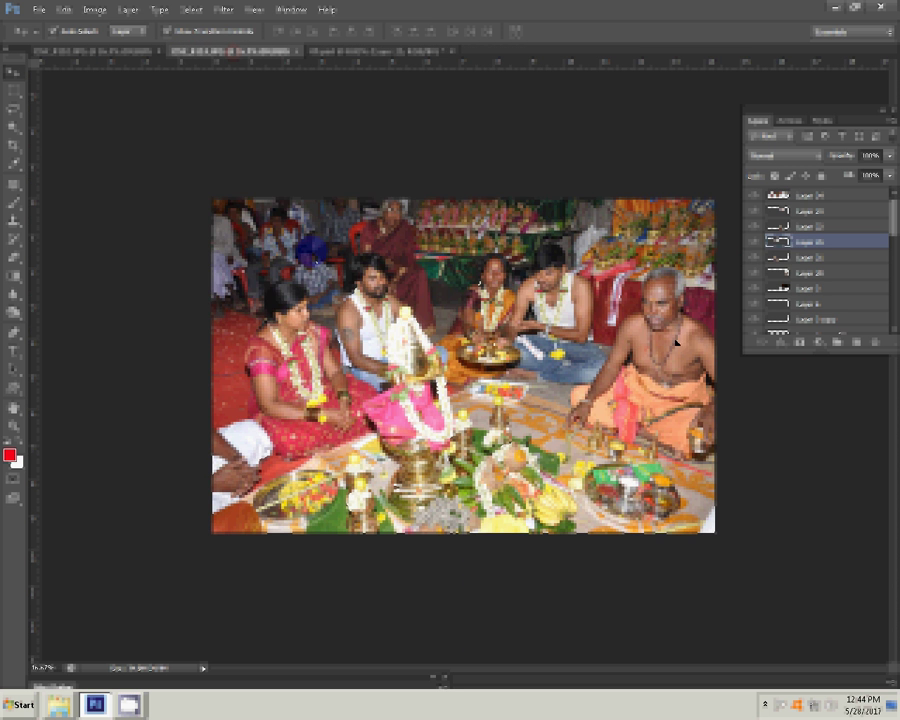
Step: Resize the ceremony photo to 8 × 5.313 inches at 300 ppi and close it unsaved
{"action": "key", "text": "ctrl+alt+i"}
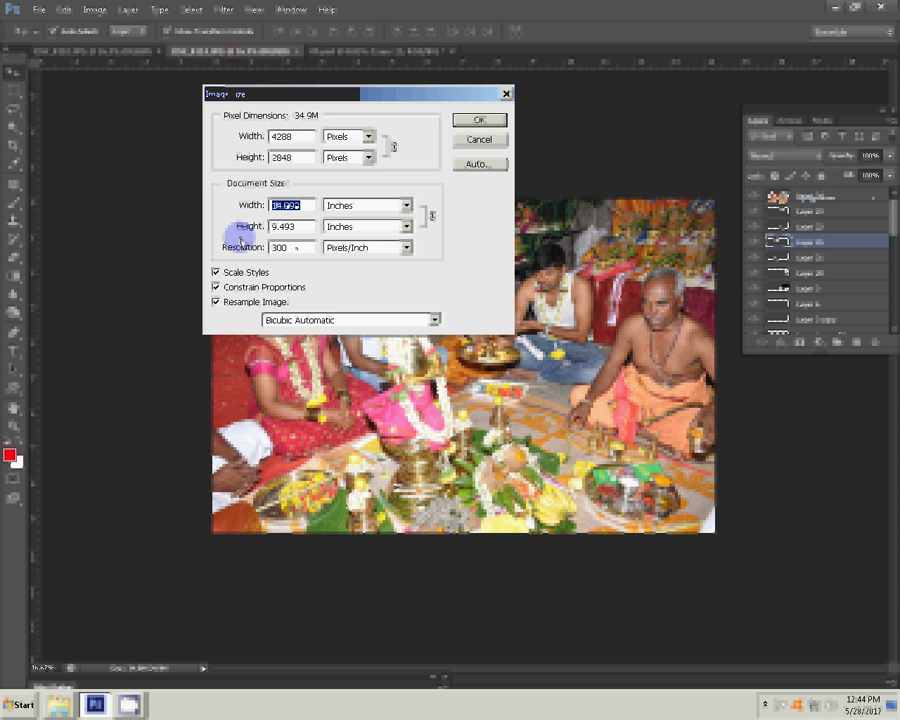
{"action": "type", "text": "8"}
{"action": "left_click", "coordinate": [480, 120]}
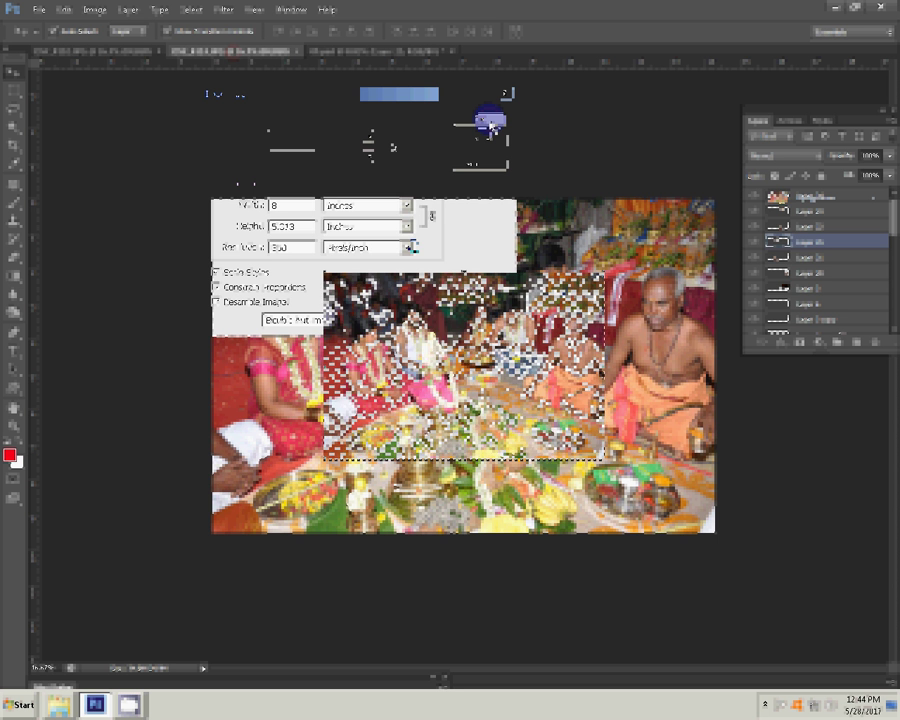
{"action": "key", "text": "ctrl+w"}
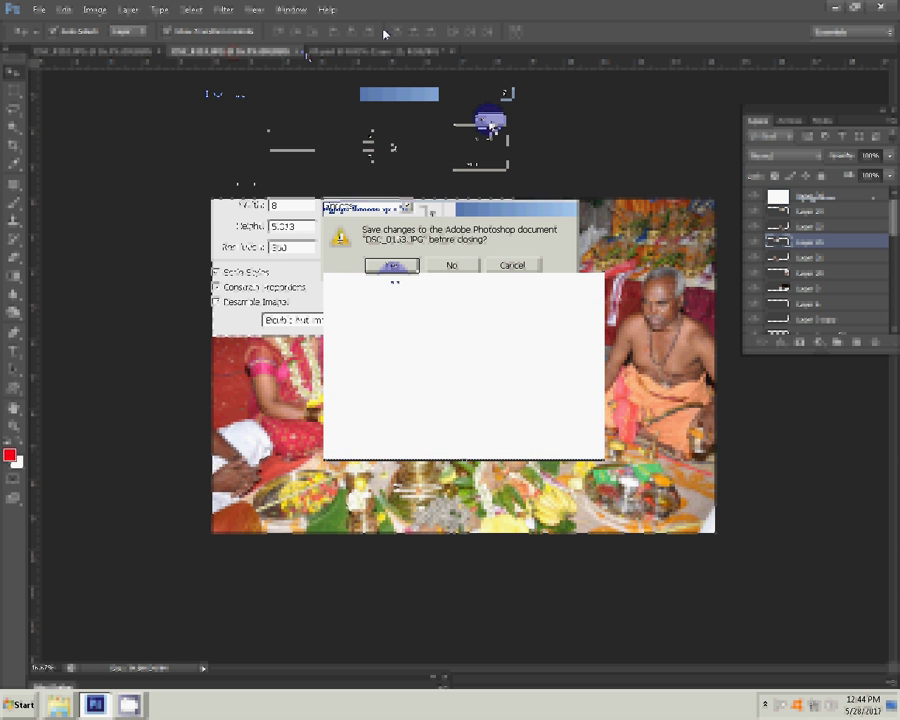
{"action": "key", "text": "Return"}
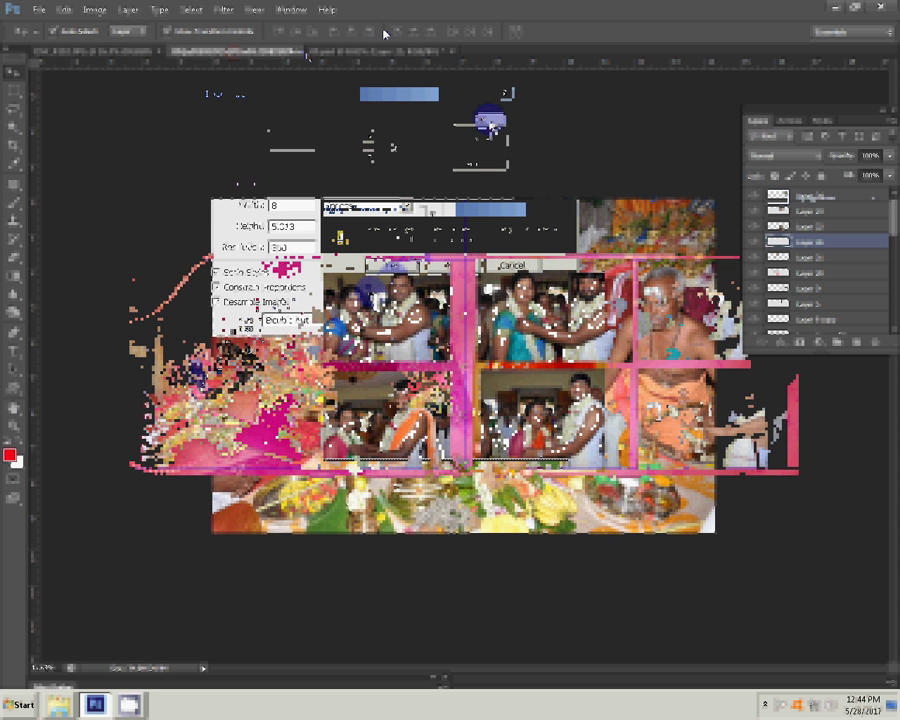
Step: Resize the next ceremony photo to 8 inches wide, then close it without saving
{"action": "left_click", "coordinate": [670, 90]}
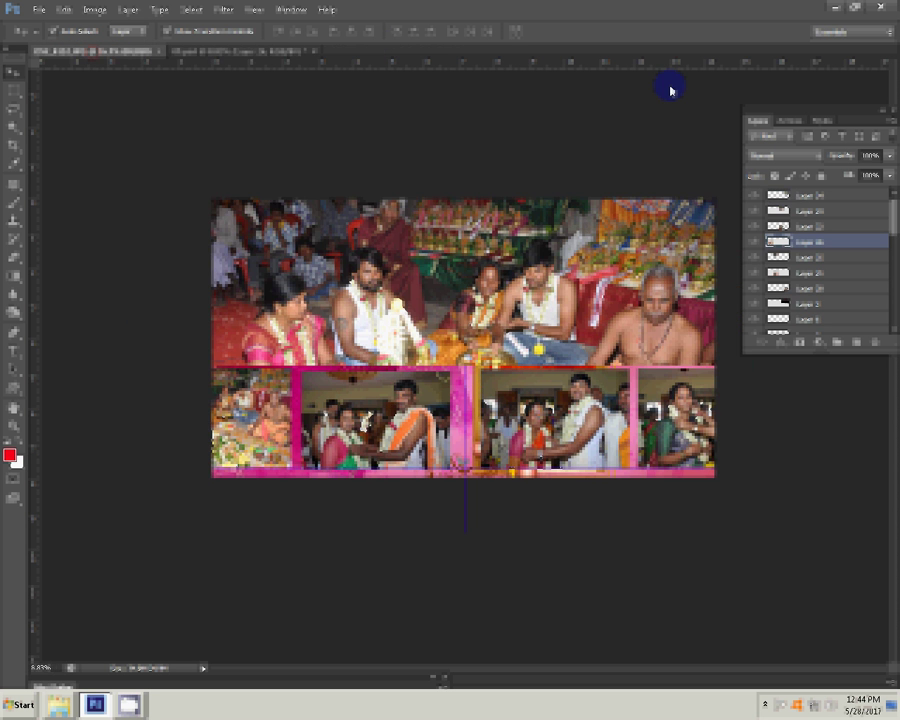
{"action": "key", "text": "ctrl+v"}
{"action": "key", "text": "ctrl+alt+i"}
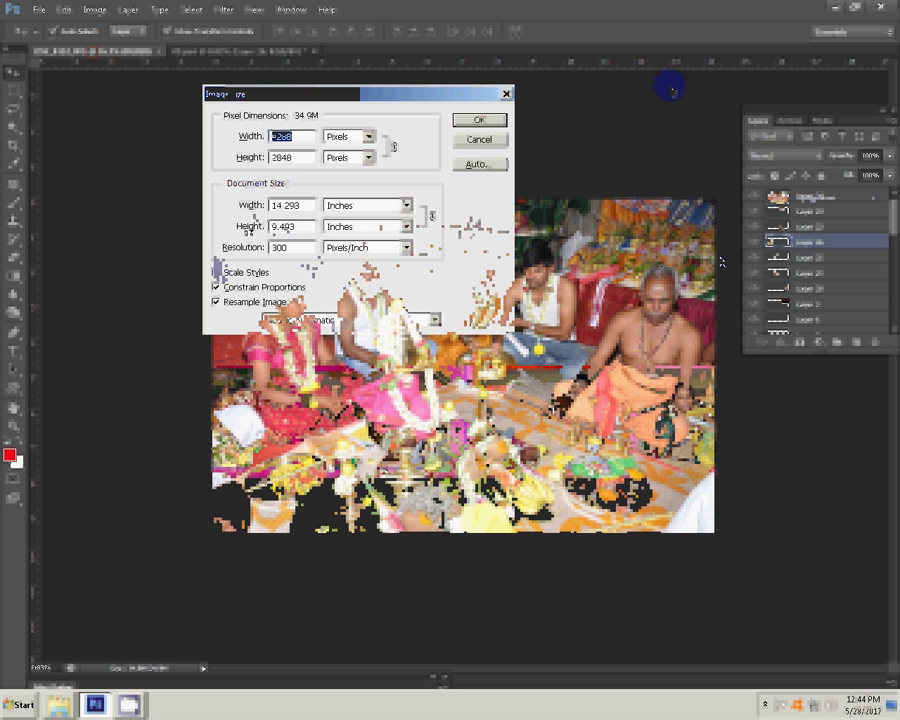
{"action": "left_click", "coordinate": [236, 212]}
{"action": "type", "text": "8"}
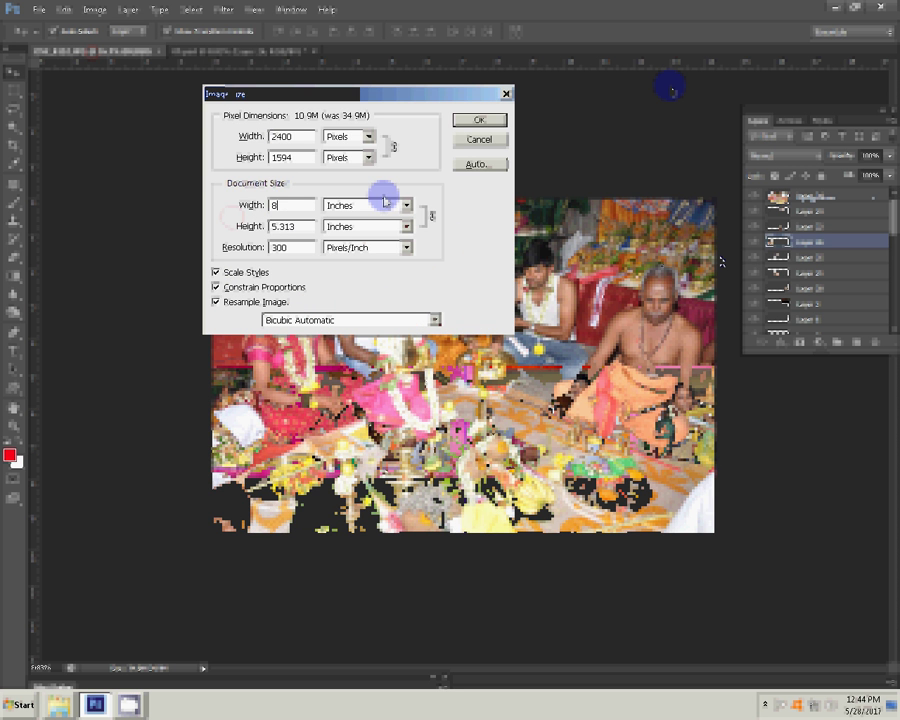
{"action": "left_click", "coordinate": [477, 119]}
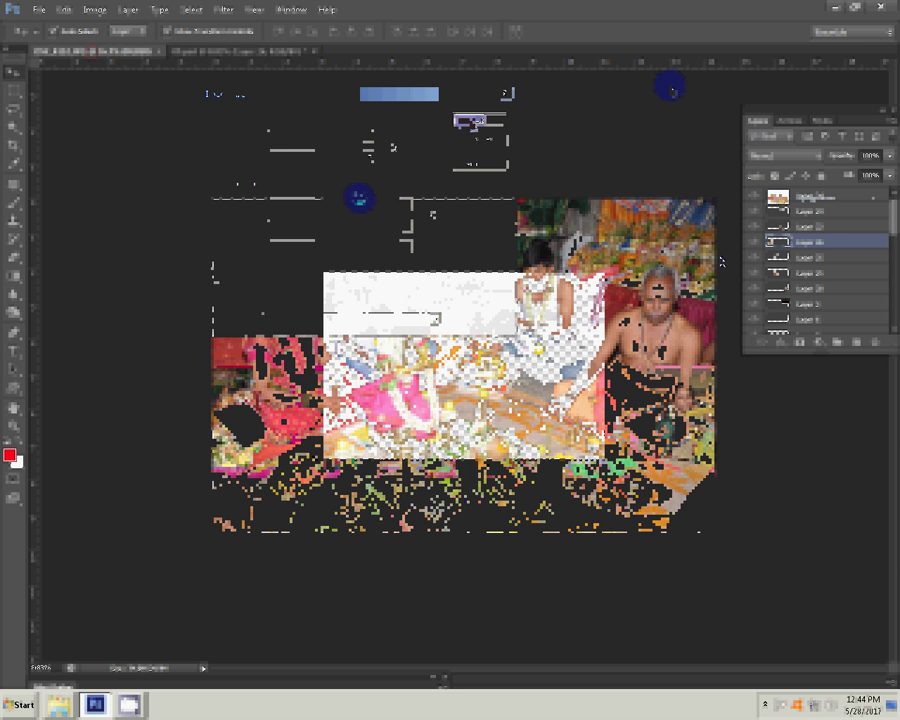
{"action": "key", "text": "ctrl+w"}
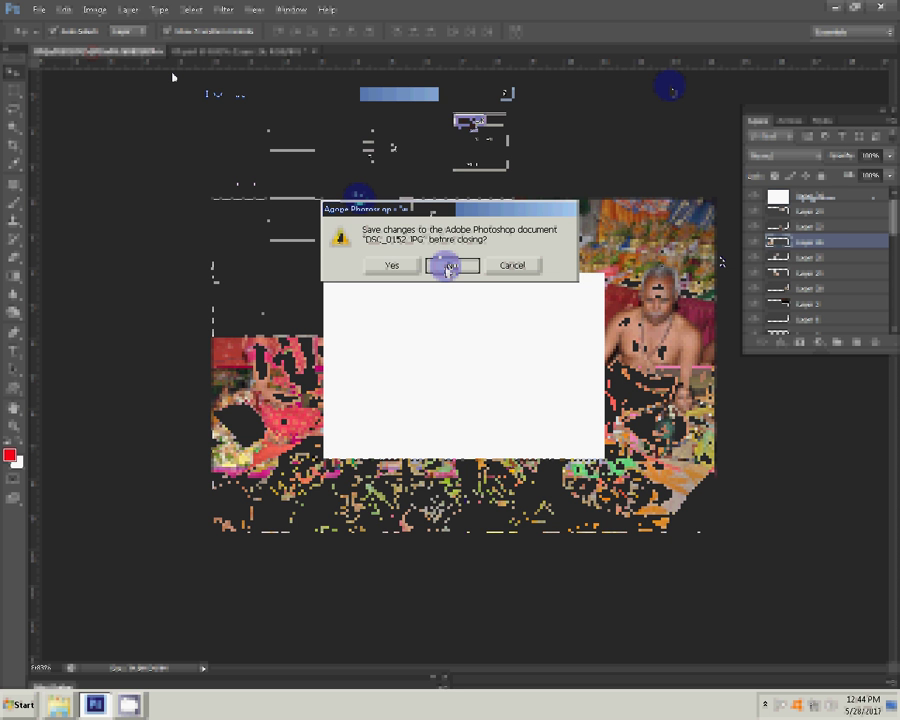
{"action": "left_click", "coordinate": [449, 268]}
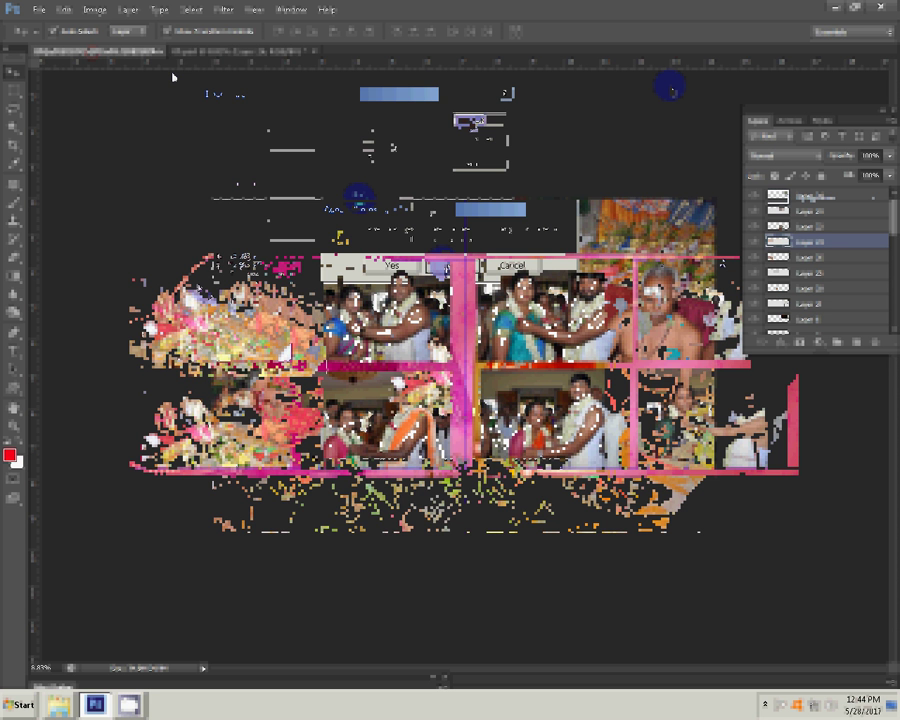
Step: Try a drop shadow with a bright yellow colour on the photo layer, then cancel the colour change
{"action": "left_click", "coordinate": [783, 348]}
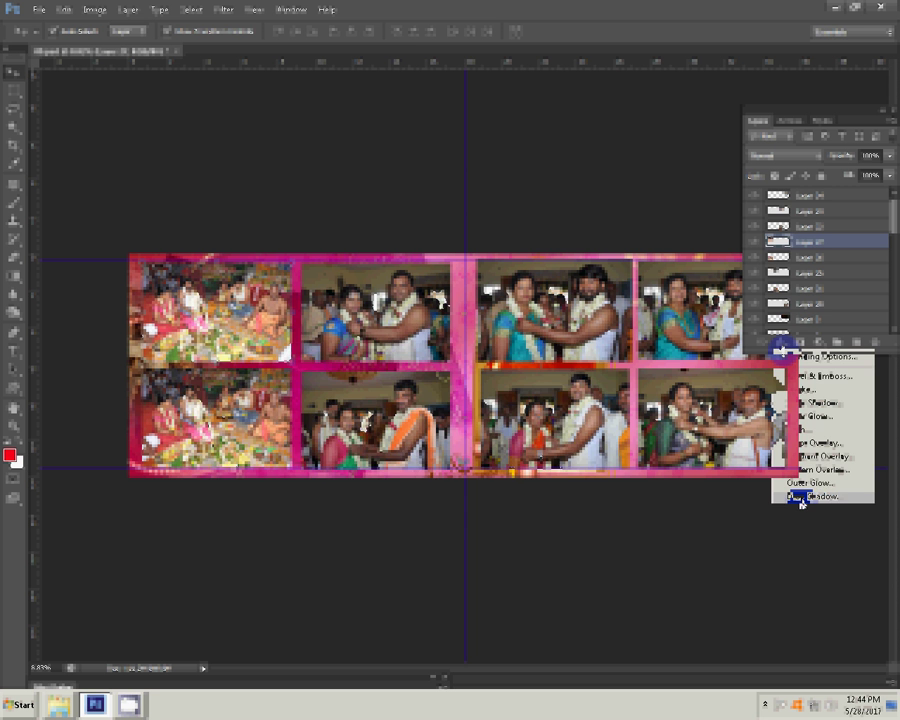
{"action": "left_click", "coordinate": [805, 497]}
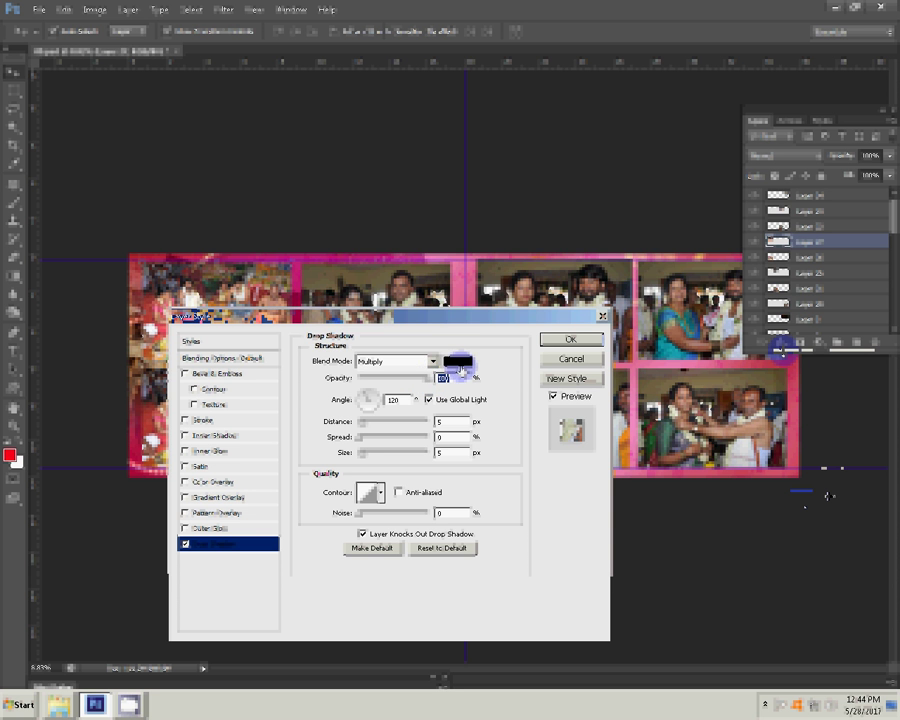
{"action": "left_click", "coordinate": [459, 363]}
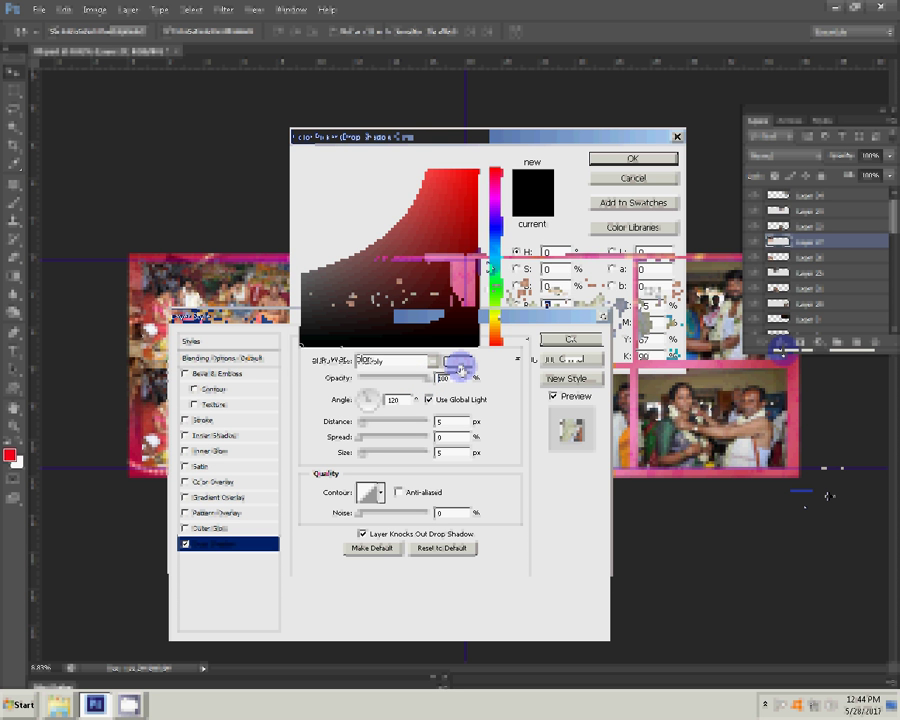
{"action": "left_click", "coordinate": [495, 313]}
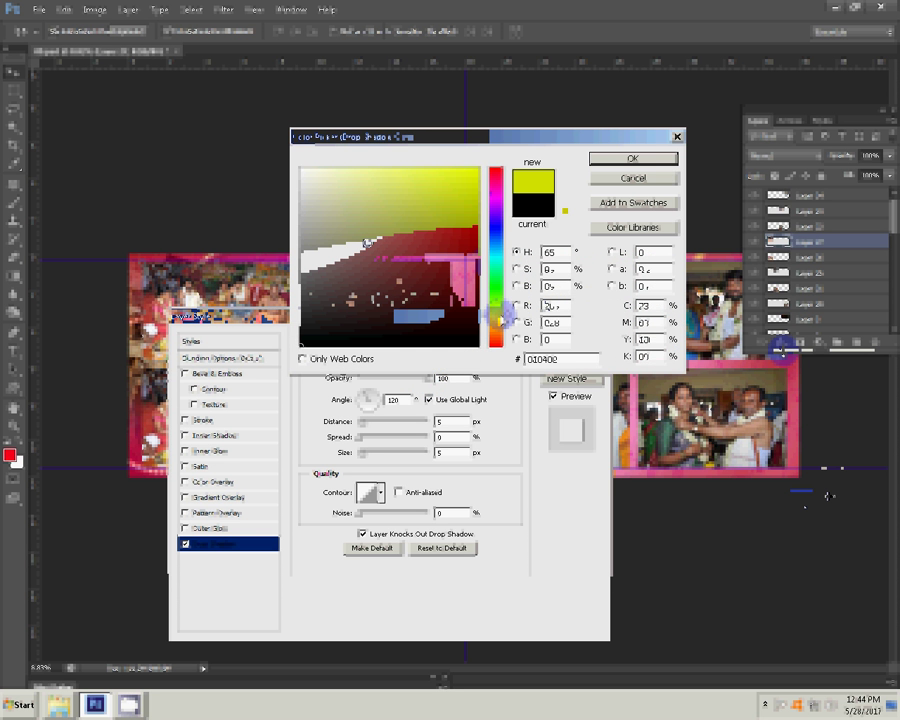
{"action": "left_click", "coordinate": [474, 186]}
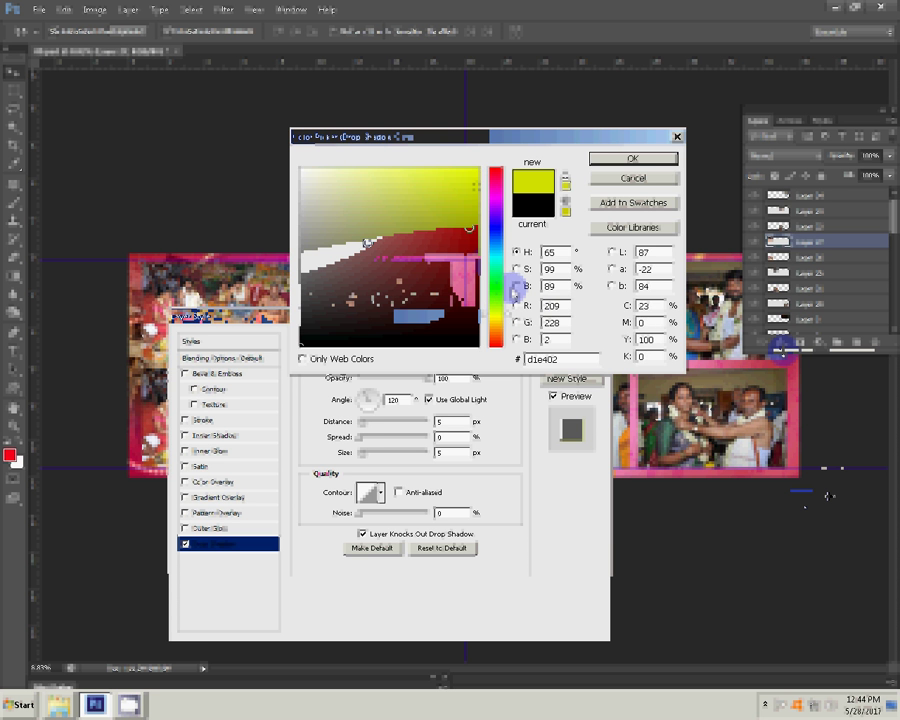
{"action": "left_click", "coordinate": [633, 178]}
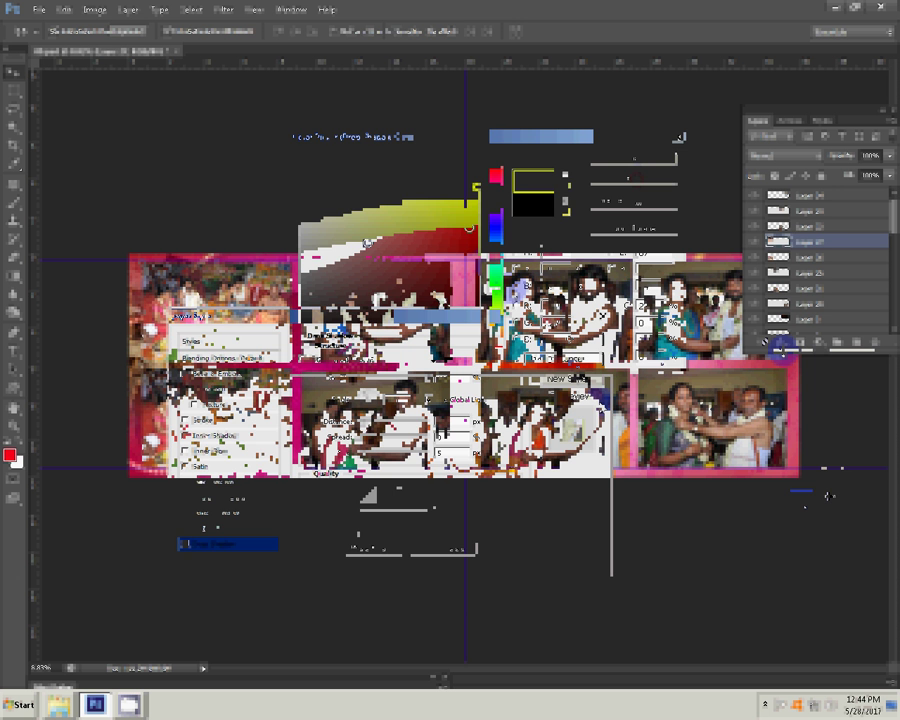
{"action": "left_click", "coordinate": [779, 349]}
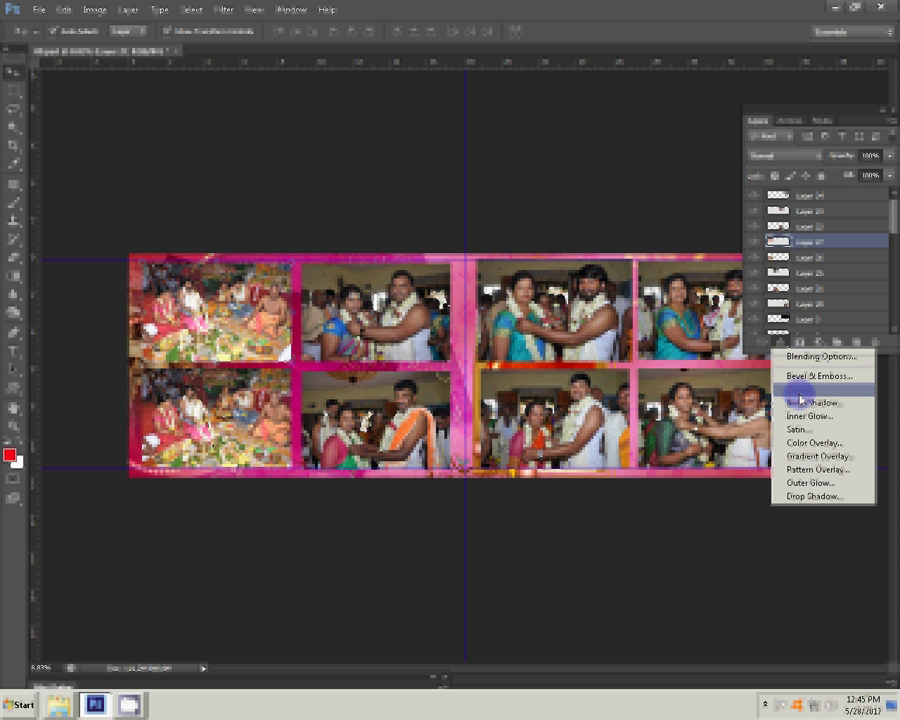
Step: Add a 22 px pattern-filled outside stroke to the Layer 07 photo
{"action": "left_click", "coordinate": [800, 391]}
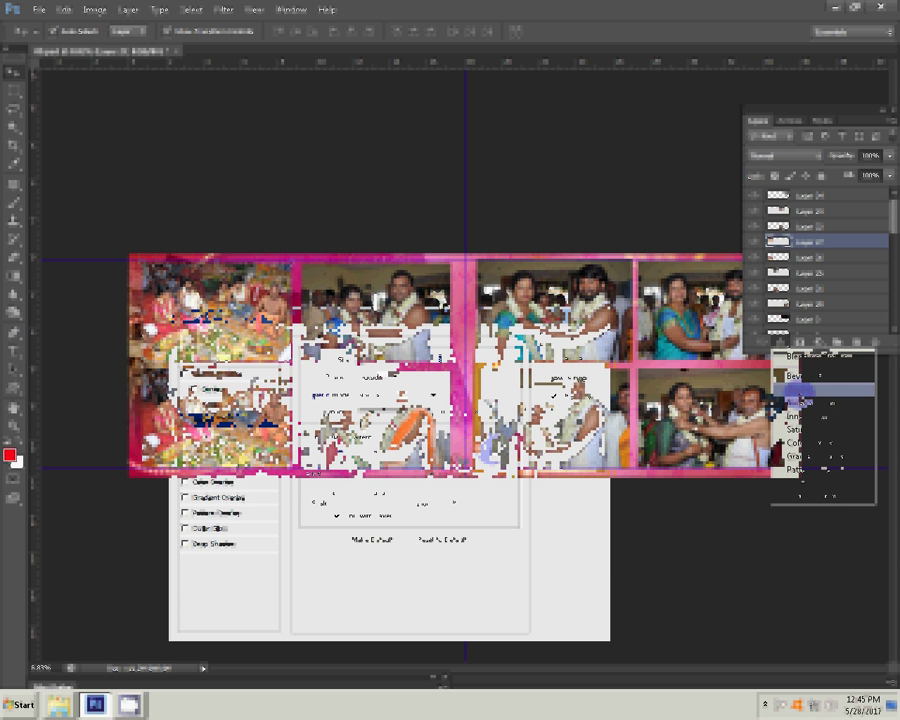
{"action": "left_click", "coordinate": [361, 478]}
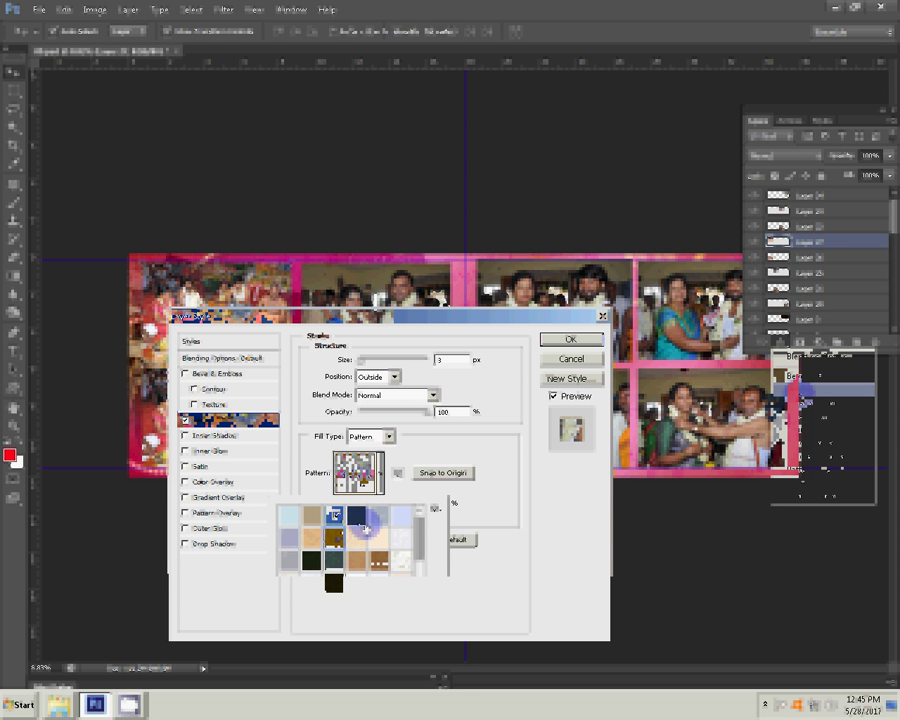
{"action": "left_click", "coordinate": [442, 360]}
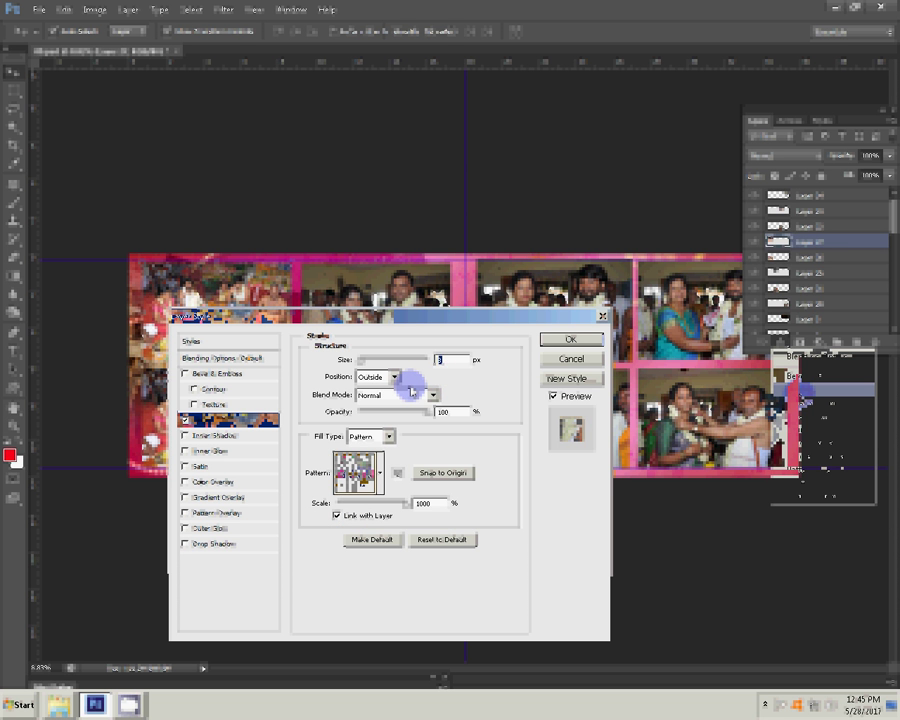
{"action": "type", "text": "22"}
{"action": "key", "text": "Return"}
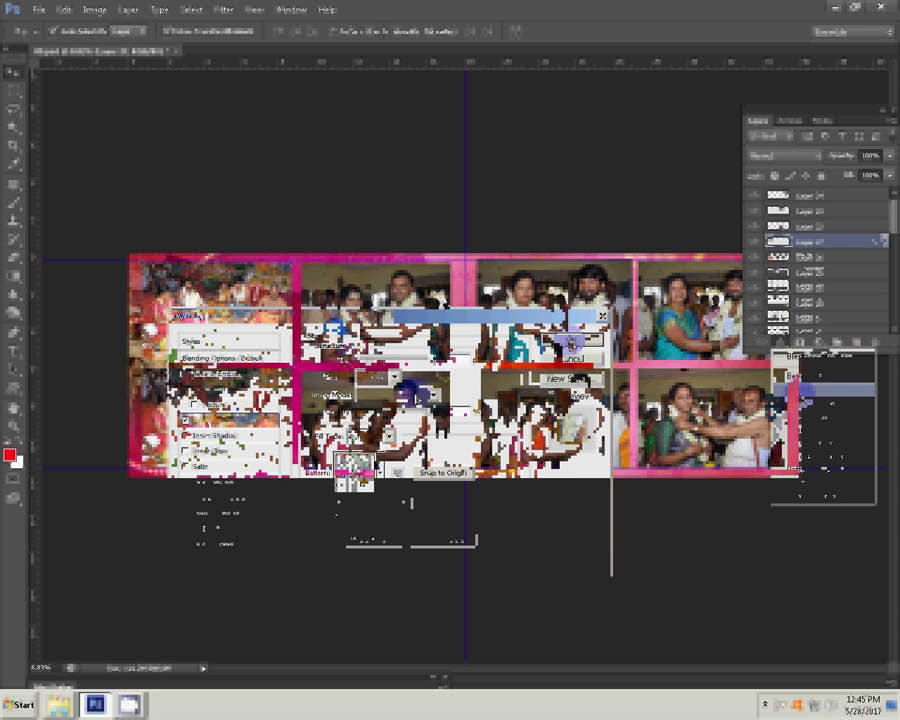
{"action": "right_click", "coordinate": [857, 248]}
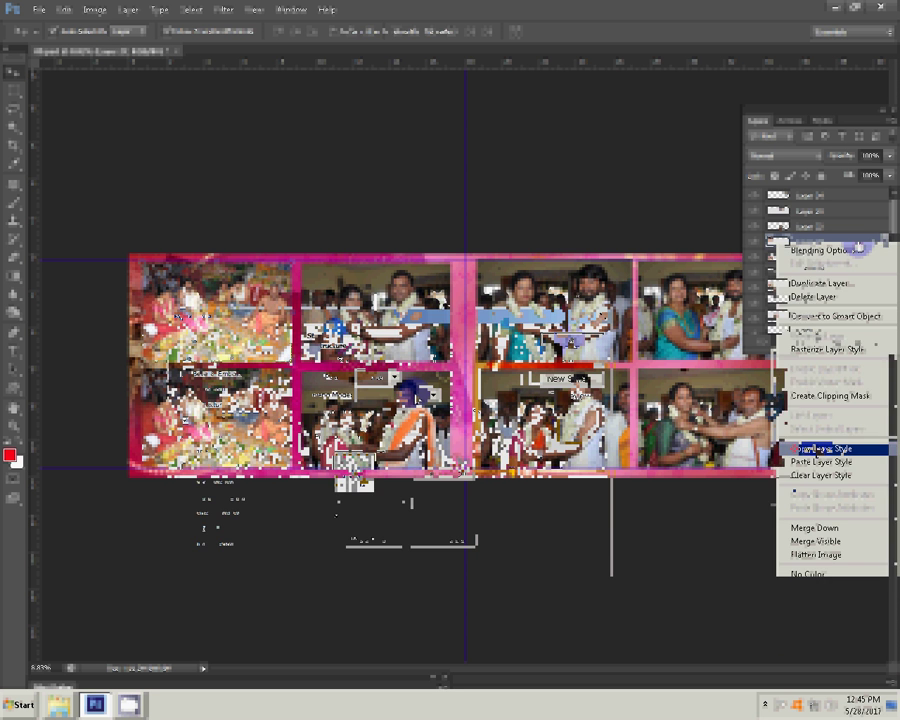
Step: Copy Layer 07's stroke style and paste it onto several other photo layers
{"action": "left_click", "coordinate": [818, 448]}
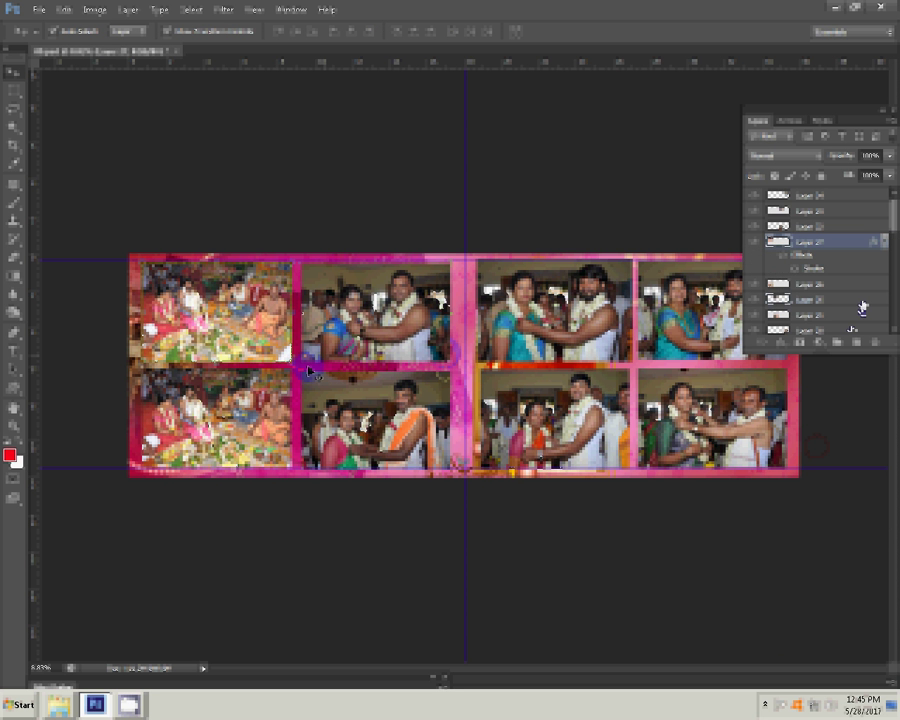
{"action": "right_click", "coordinate": [861, 307]}
{"action": "left_click", "coordinate": [818, 476]}
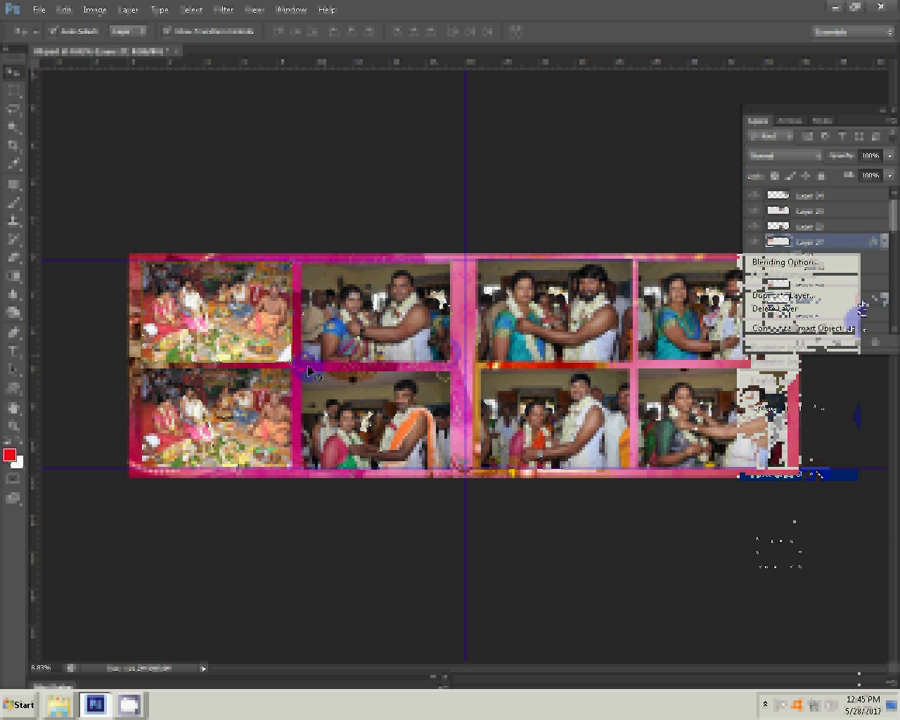
{"action": "right_click", "coordinate": [862, 300]}
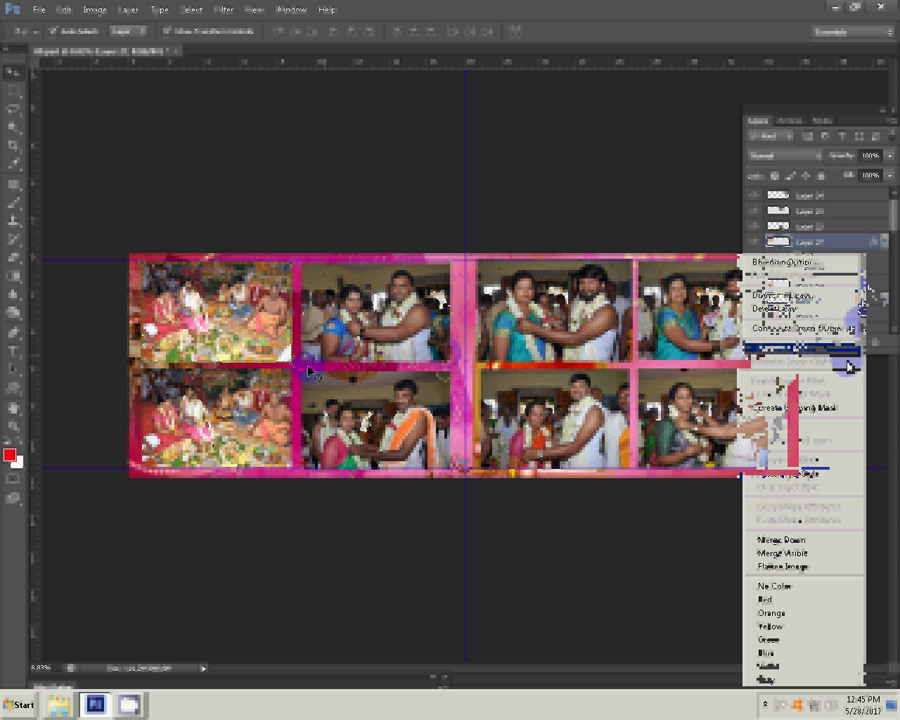
{"action": "left_click", "coordinate": [812, 476]}
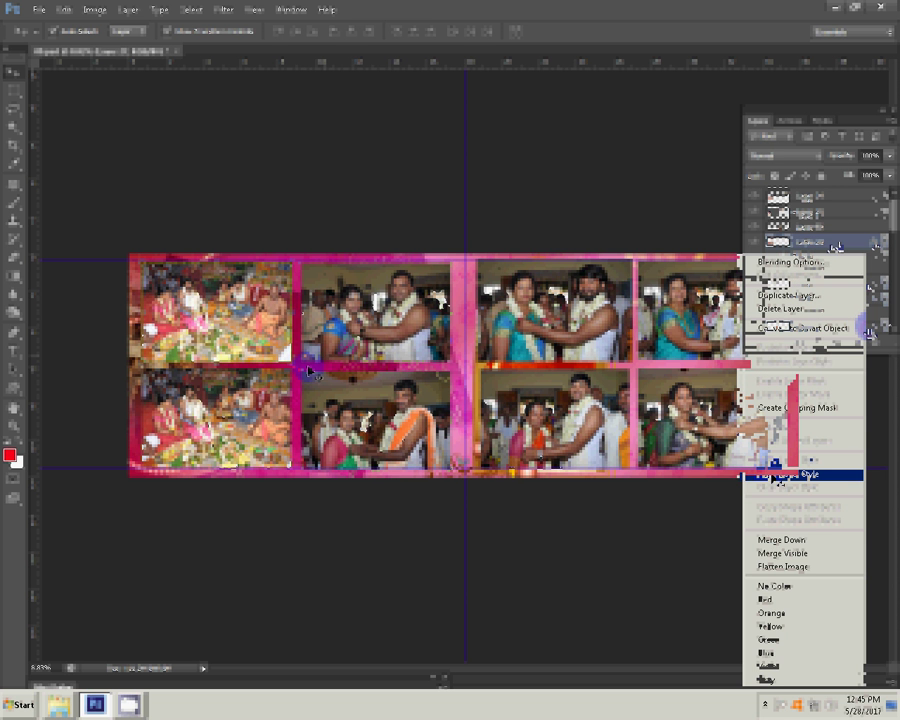
{"action": "left_click", "coordinate": [776, 474]}
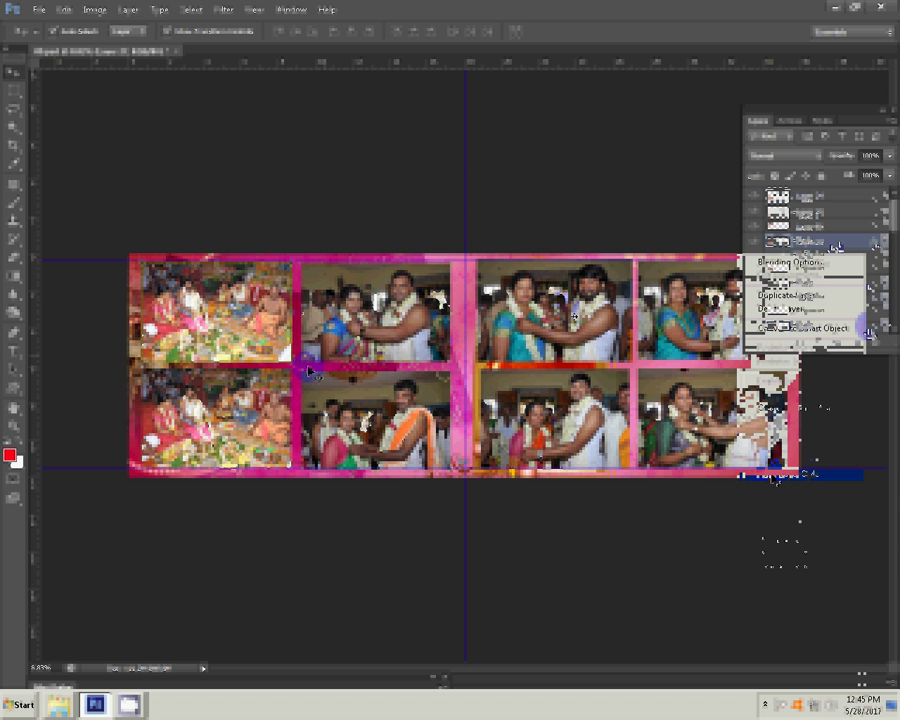
{"action": "right_click", "coordinate": [866, 198]}
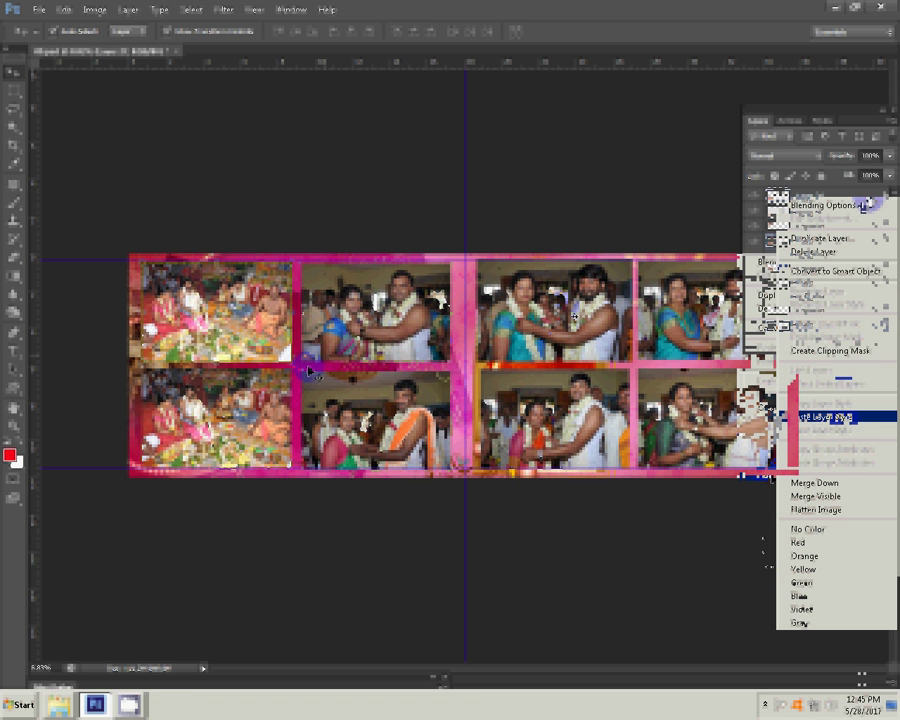
{"action": "left_click", "coordinate": [843, 417]}
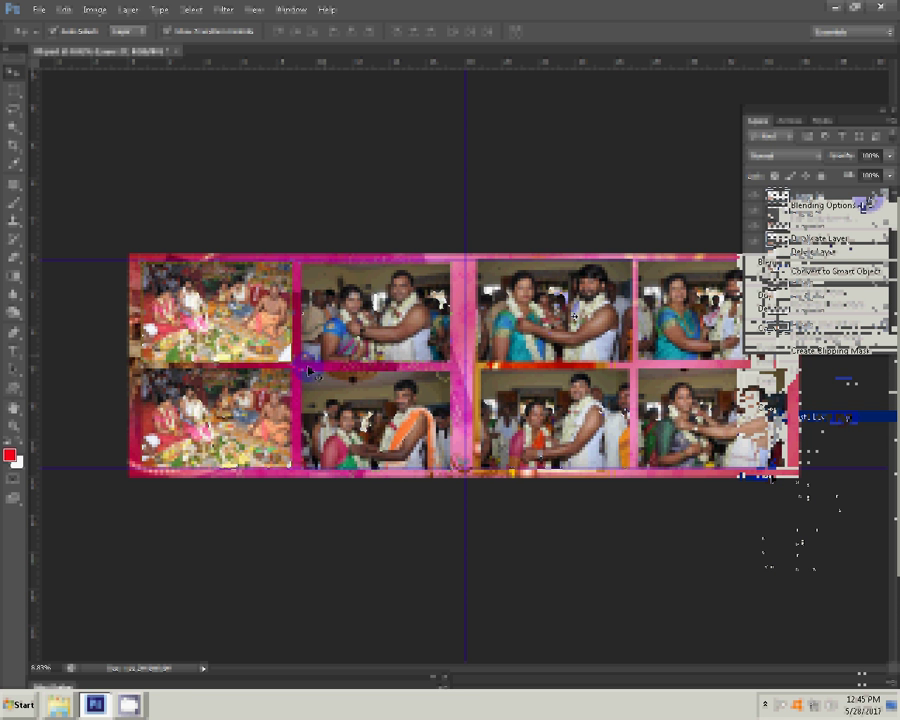
Step: Paste the same stroke style onto the remaining photo layers
{"action": "left_click", "coordinate": [860, 240]}
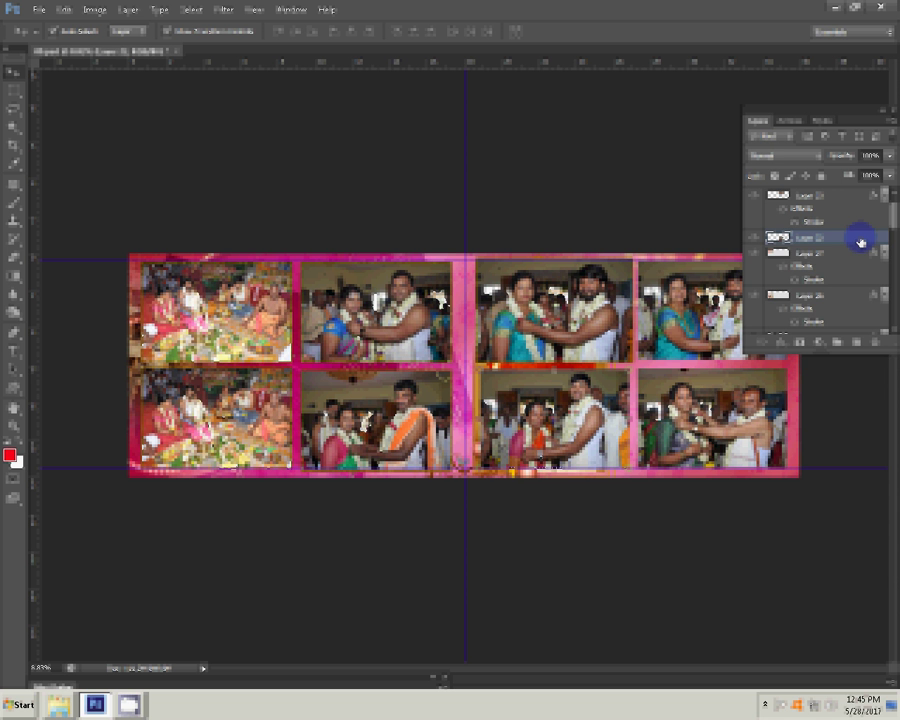
{"action": "right_click", "coordinate": [860, 241]}
{"action": "left_click", "coordinate": [812, 457]}
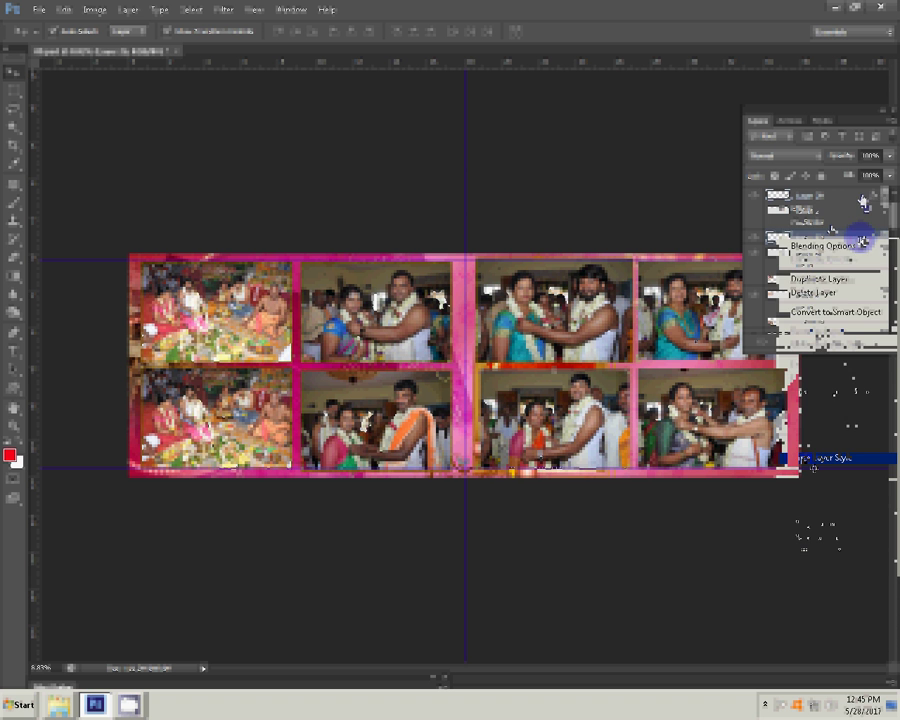
{"action": "right_click", "coordinate": [862, 202]}
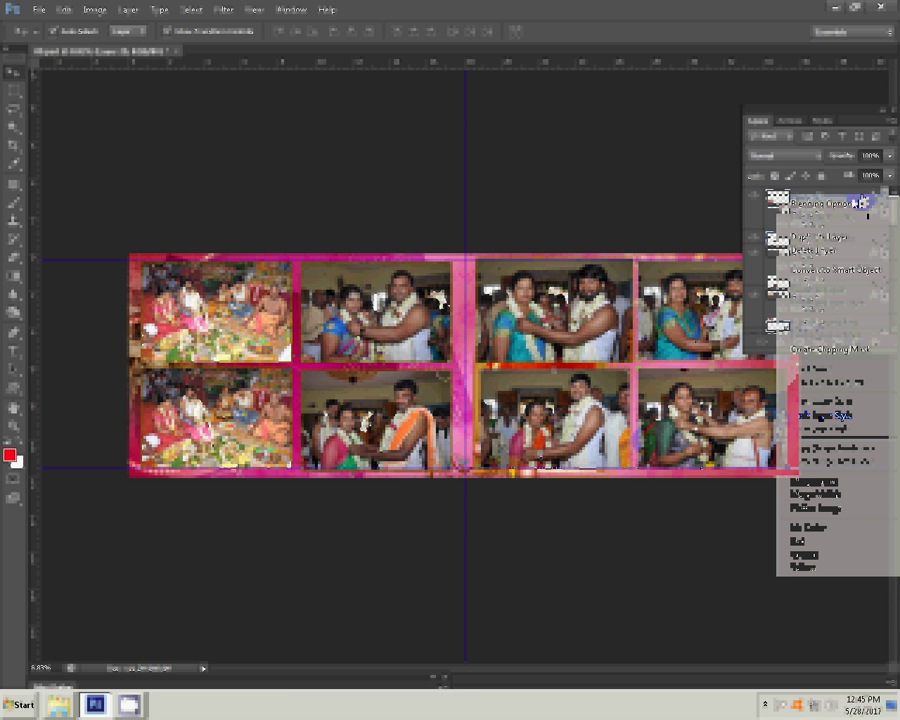
{"action": "right_click", "coordinate": [860, 324]}
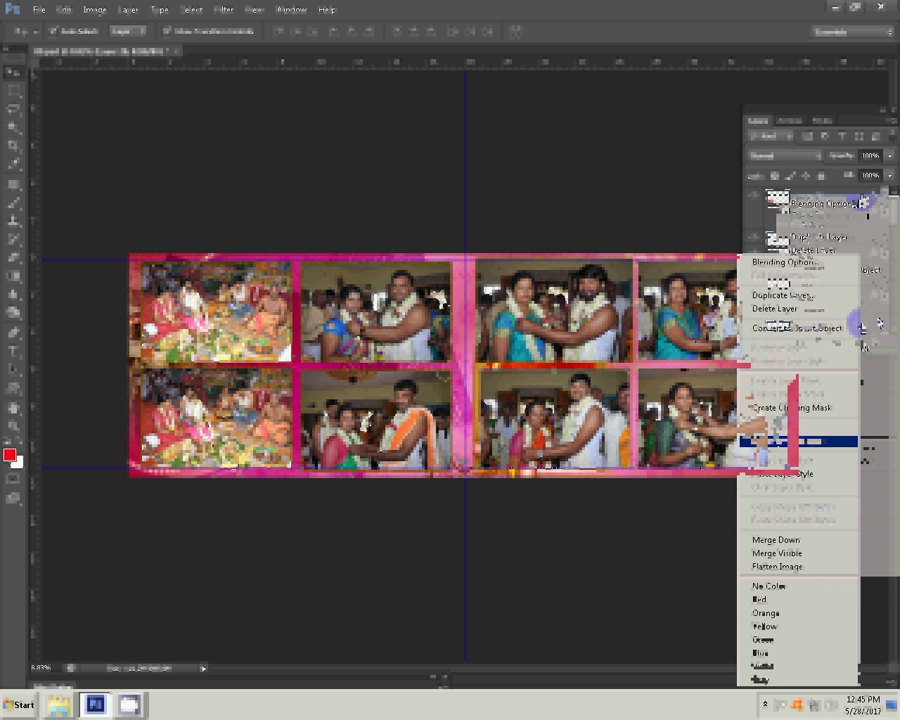
{"action": "left_click", "coordinate": [860, 324]}
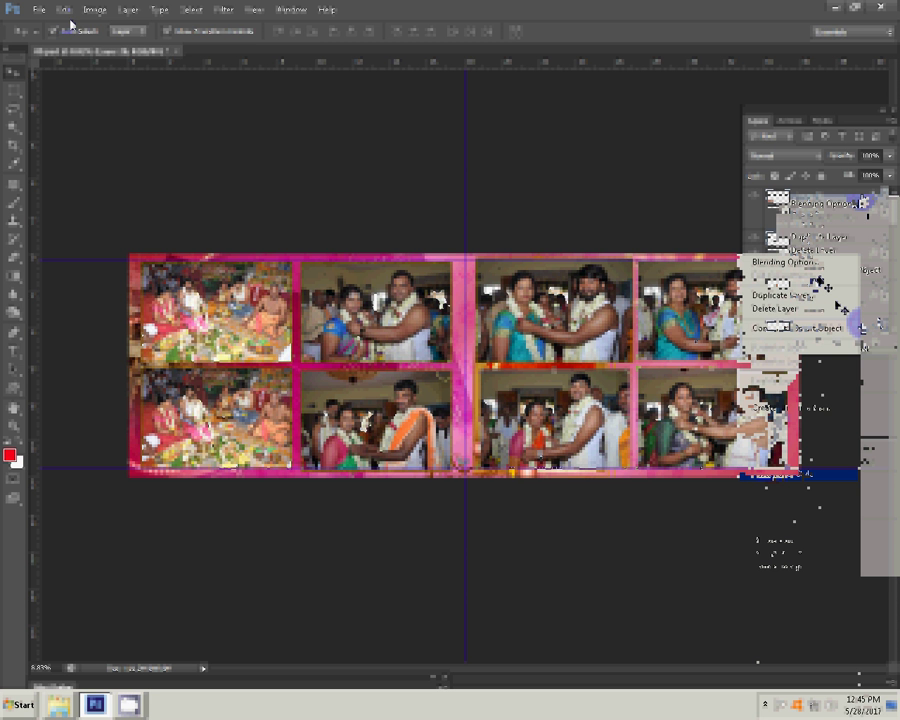
{"action": "left_click", "coordinate": [38, 9]}
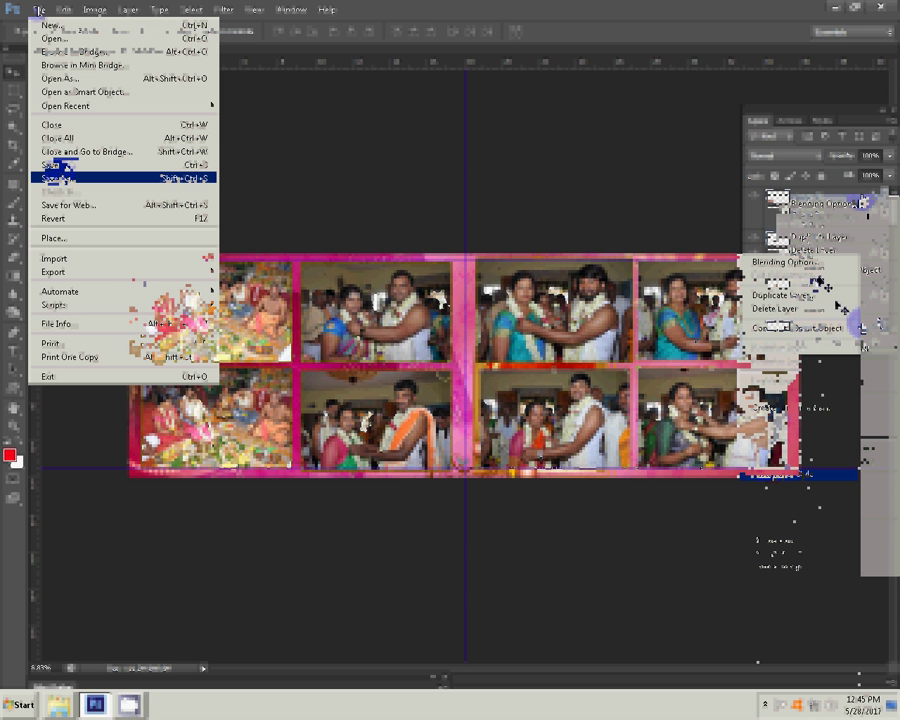
Step: Save the spread as layered PSD '10' in the album folder beside pages 01–09
{"action": "left_click", "coordinate": [66, 178]}
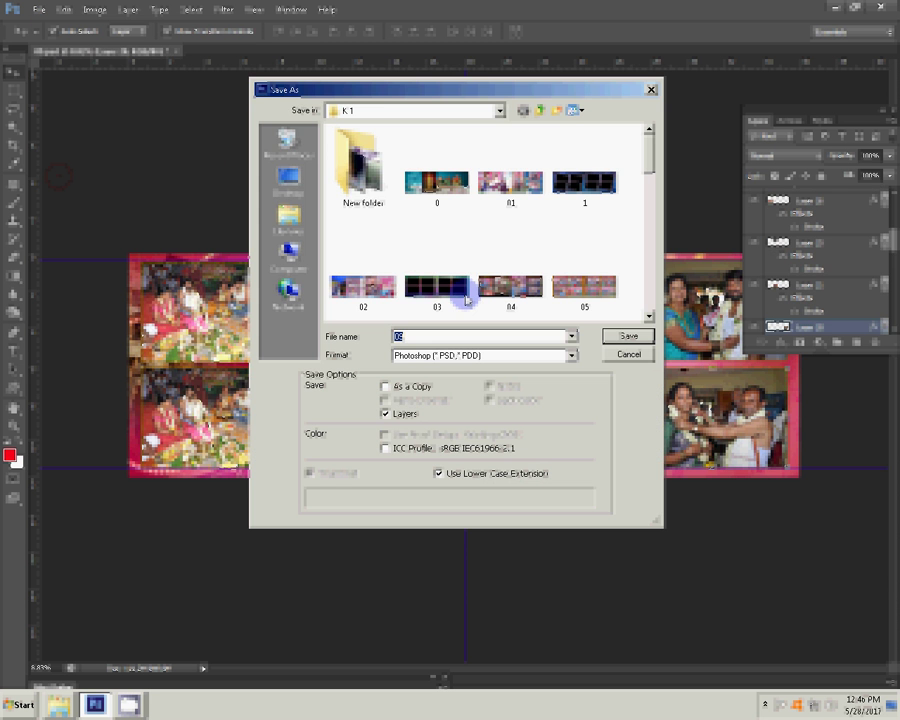
{"action": "left_click", "coordinate": [289, 258]}
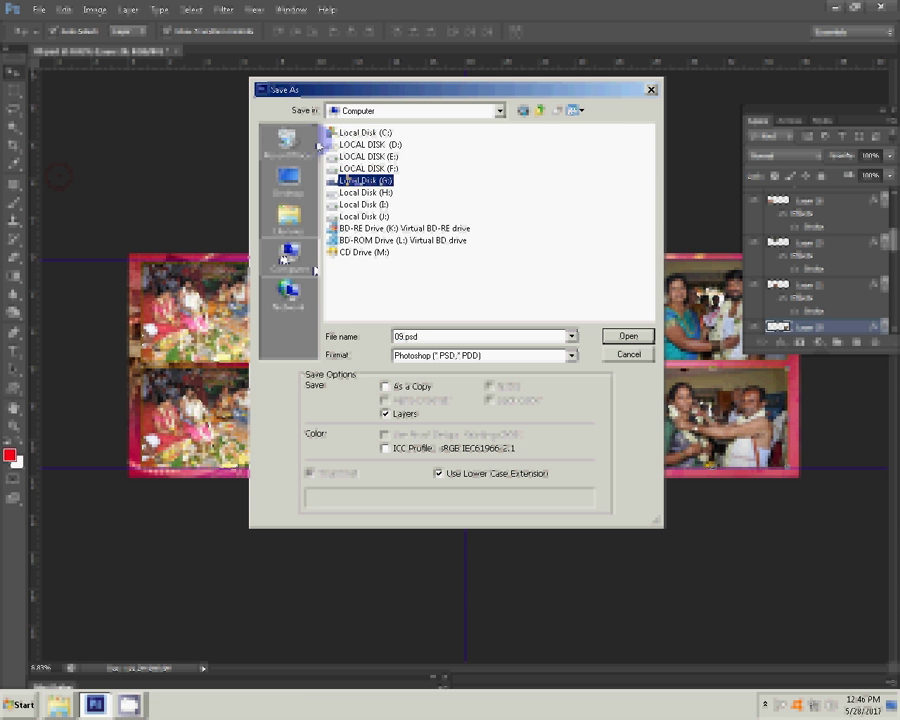
{"action": "left_click", "coordinate": [316, 146]}
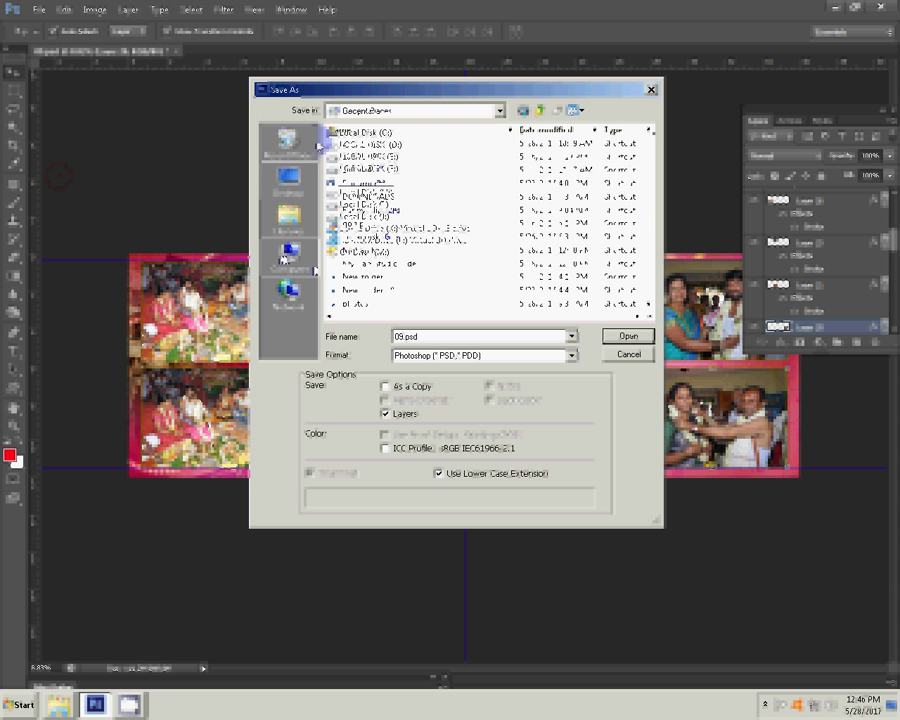
{"action": "left_click", "coordinate": [630, 337]}
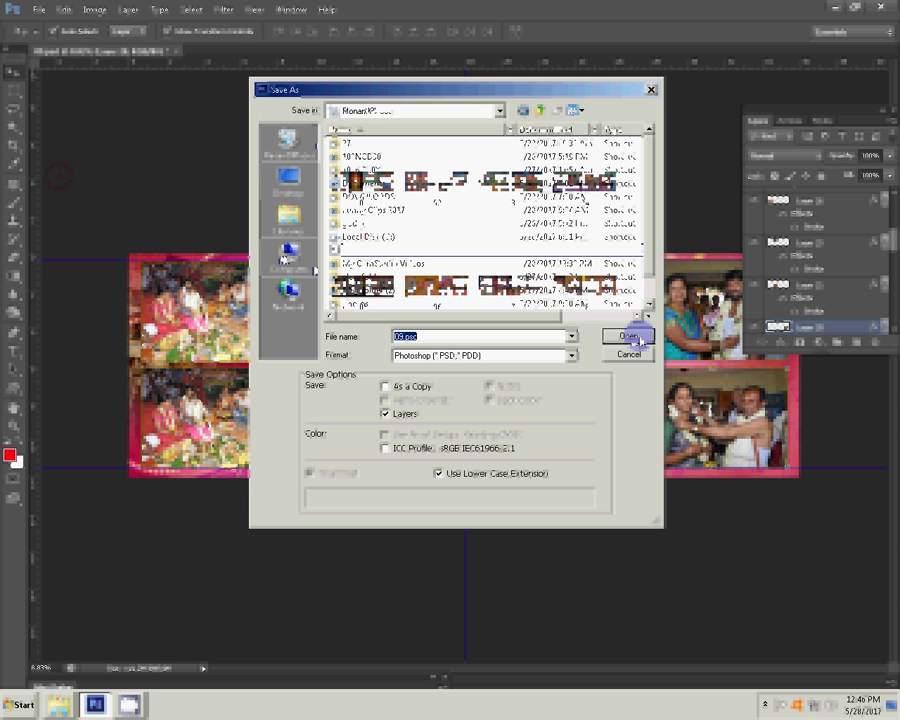
{"action": "left_click", "coordinate": [578, 108]}
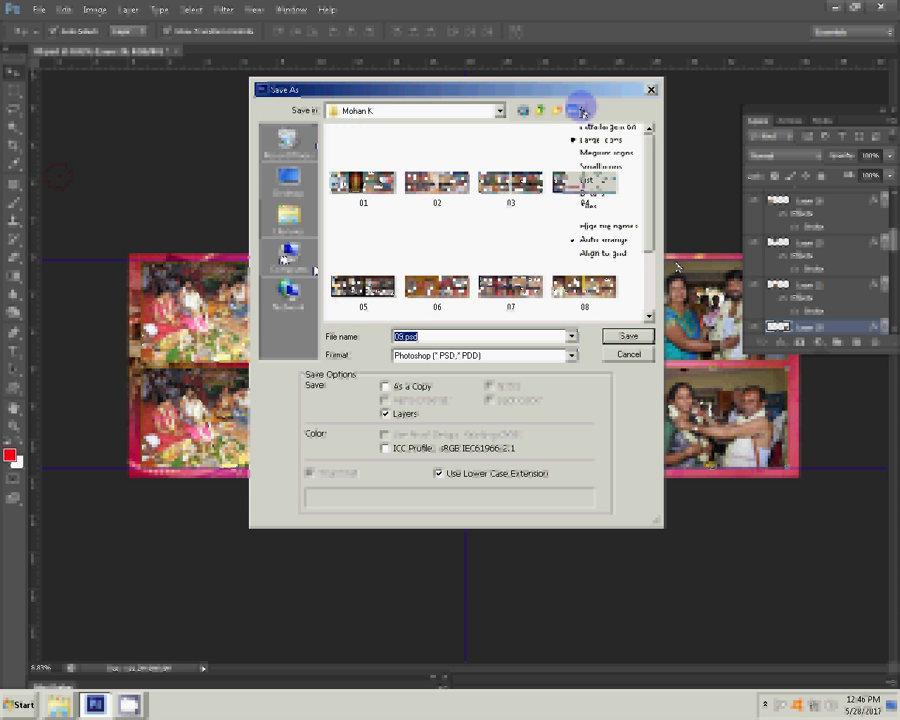
{"action": "left_click", "coordinate": [605, 165]}
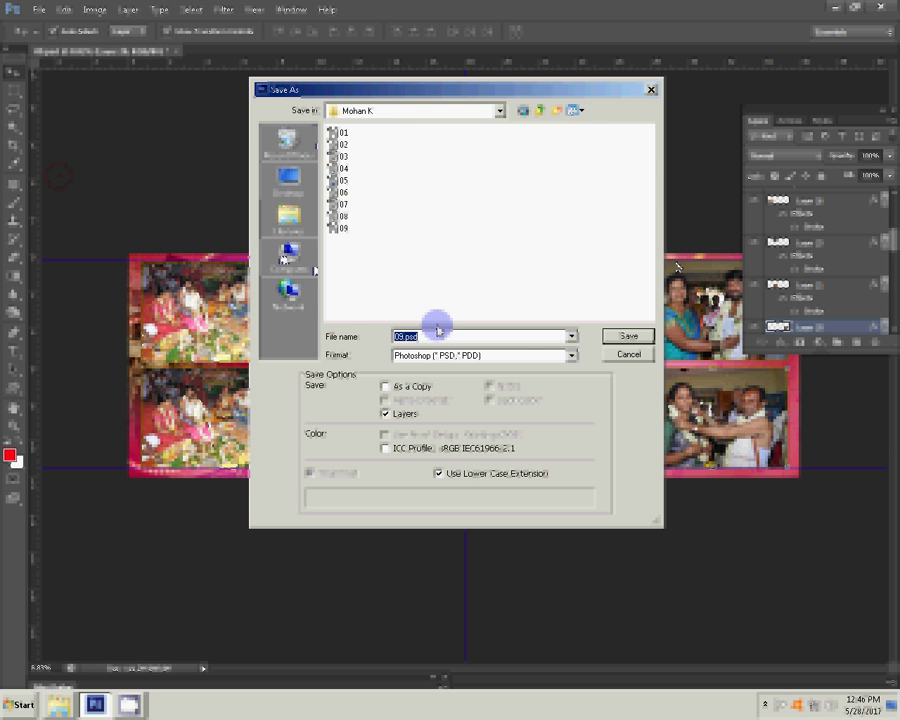
{"action": "type", "text": "10"}
{"action": "key", "text": "Return"}
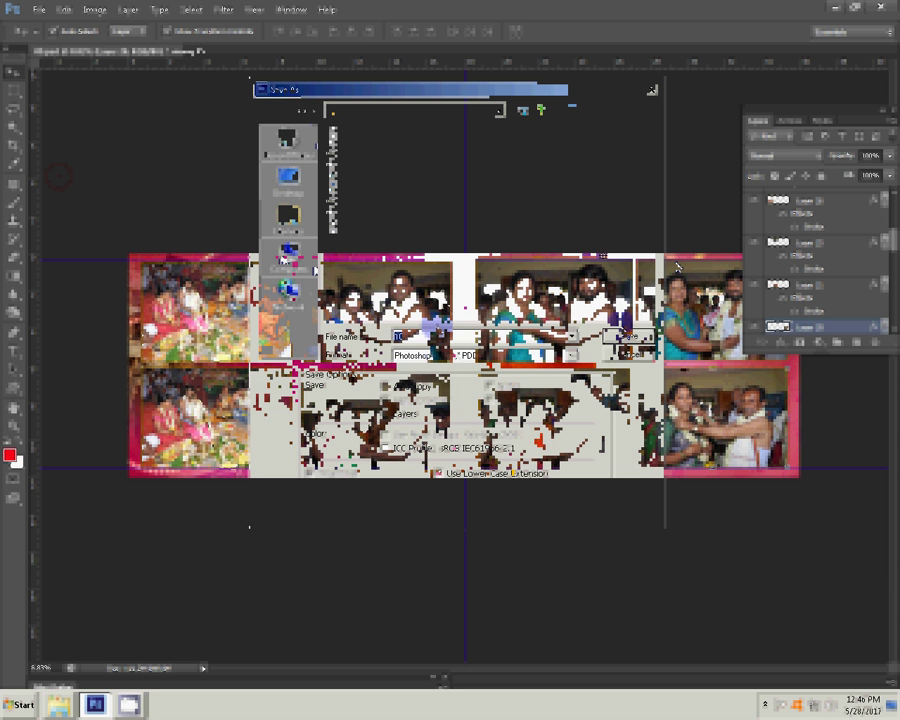